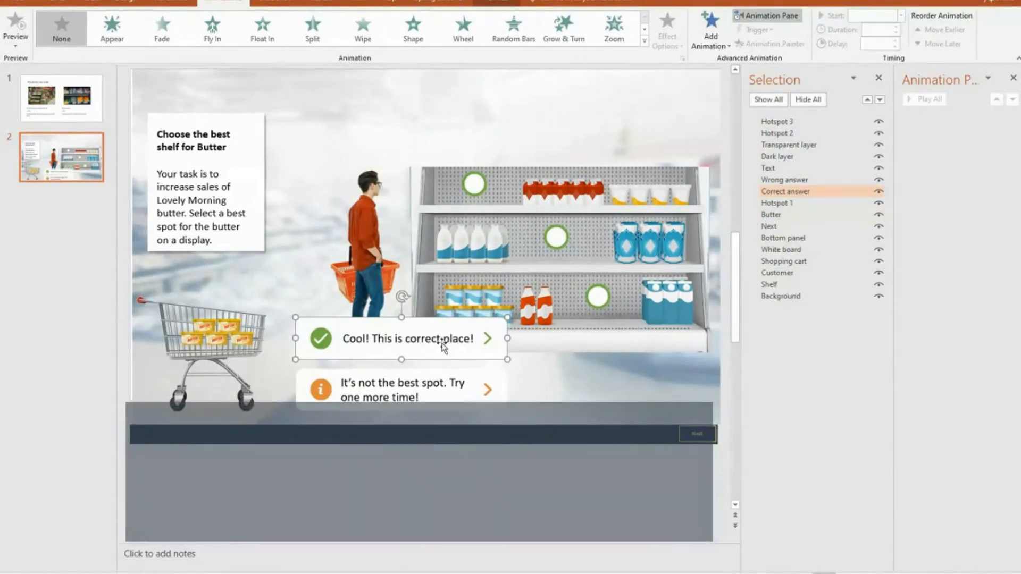
- Move the transparent layer down and shift the dark layer below the slide, clear of the answer messages and Next button
{"action": "left_click", "coordinate": [783, 145]}
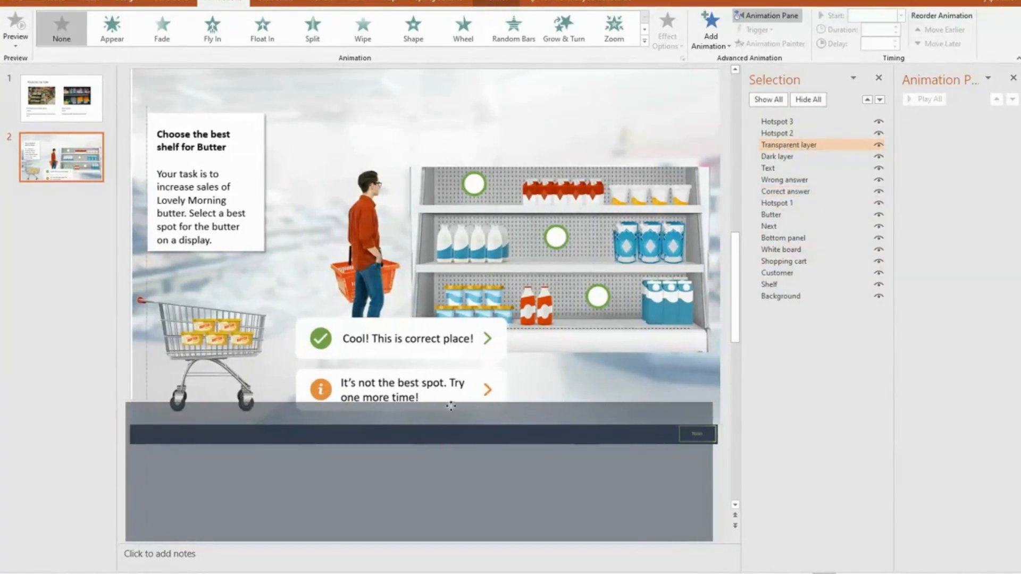
{"action": "left_click", "coordinate": [446, 388]}
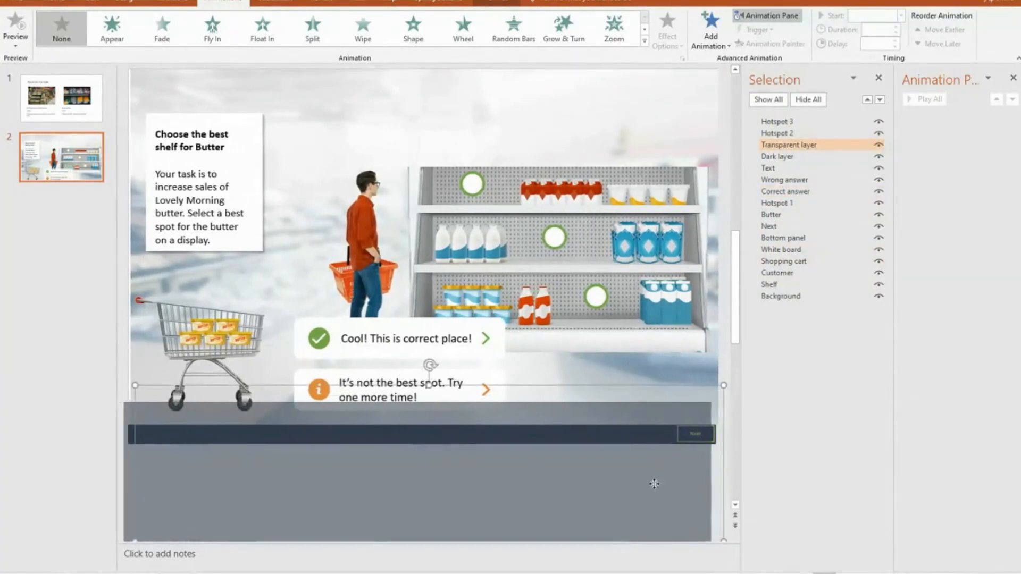
{"action": "left_click", "coordinate": [670, 499]}
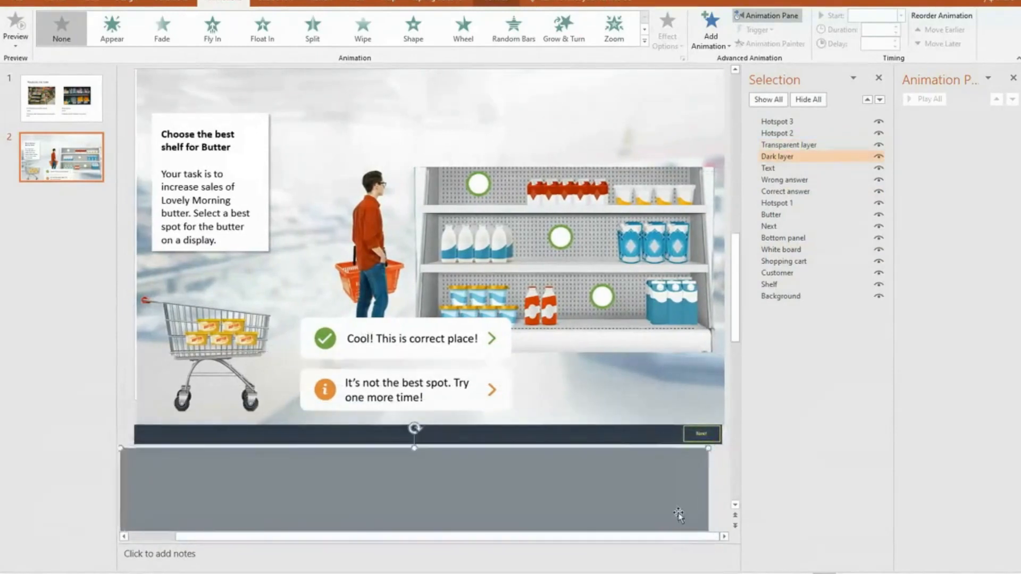
- Add a Fade entrance animation to the transparent layer, the Correct answer message and the Next button together
{"action": "left_click", "coordinate": [702, 434]}
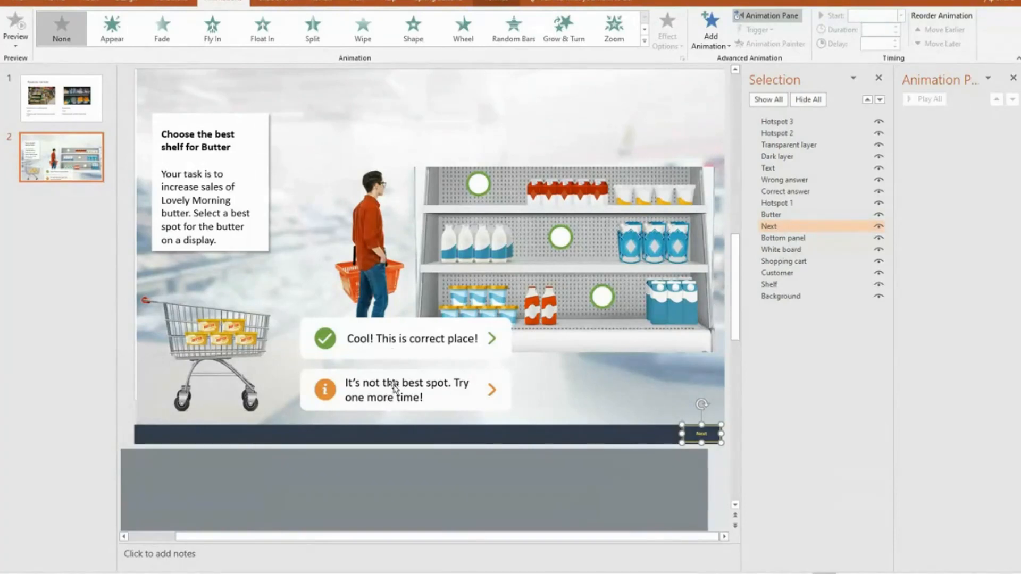
{"action": "left_click", "coordinate": [396, 346], "text": "shift"}
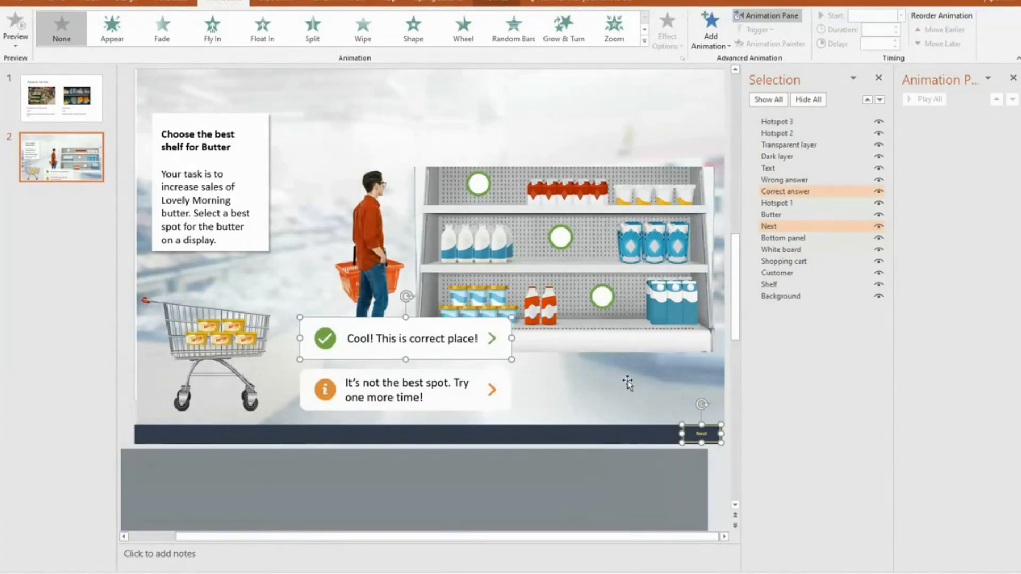
{"action": "left_click", "coordinate": [804, 149]}
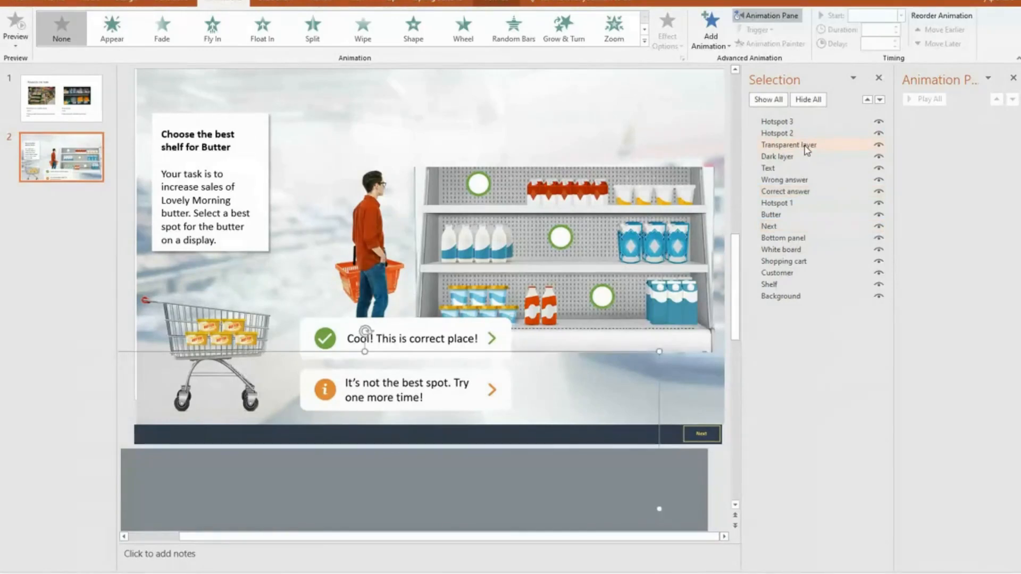
{"action": "left_click", "coordinate": [804, 145]}
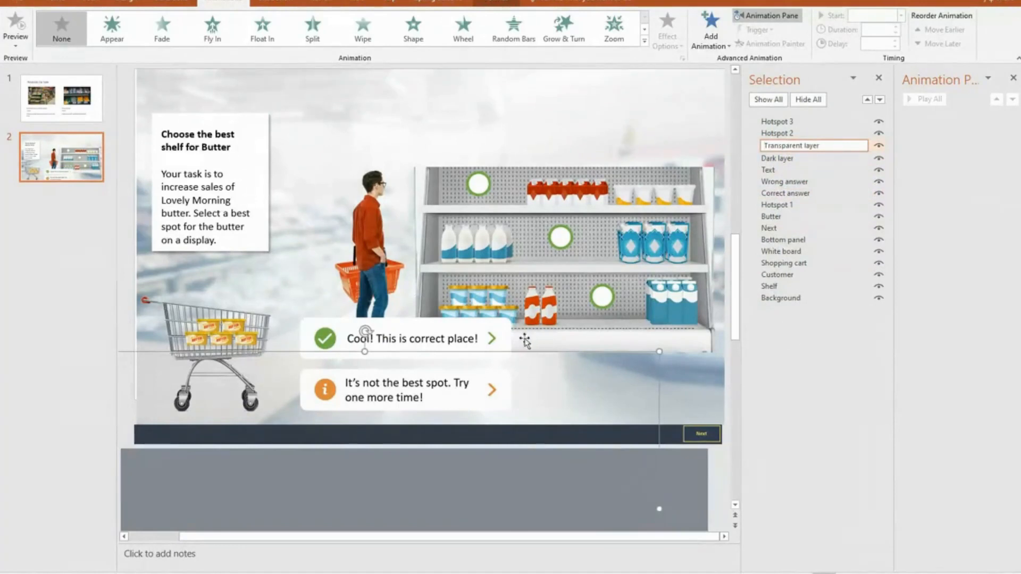
{"action": "left_click", "coordinate": [502, 352]}
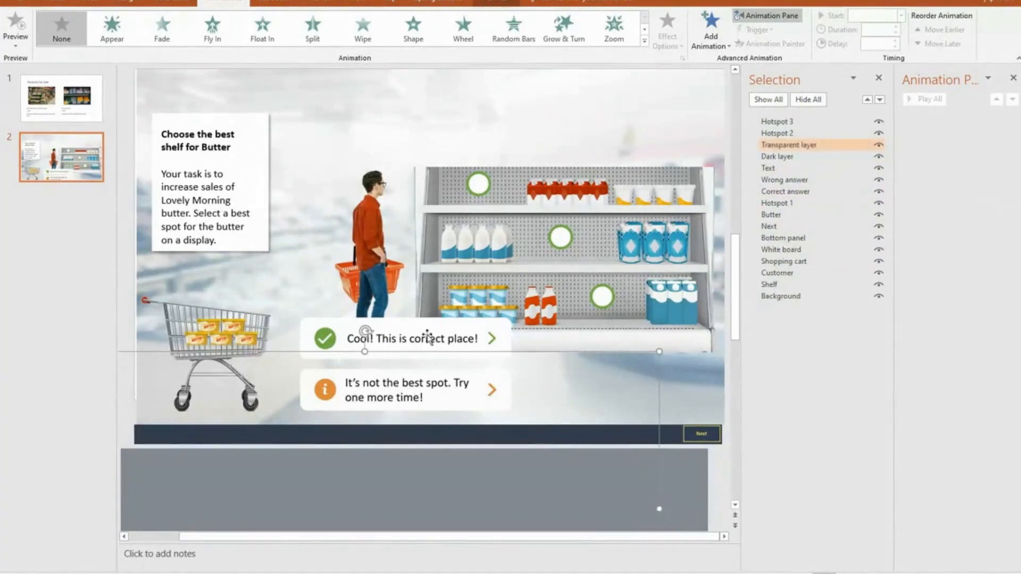
{"action": "left_click", "coordinate": [428, 337], "text": "shift"}
{"action": "left_click", "coordinate": [702, 435], "text": "shift"}
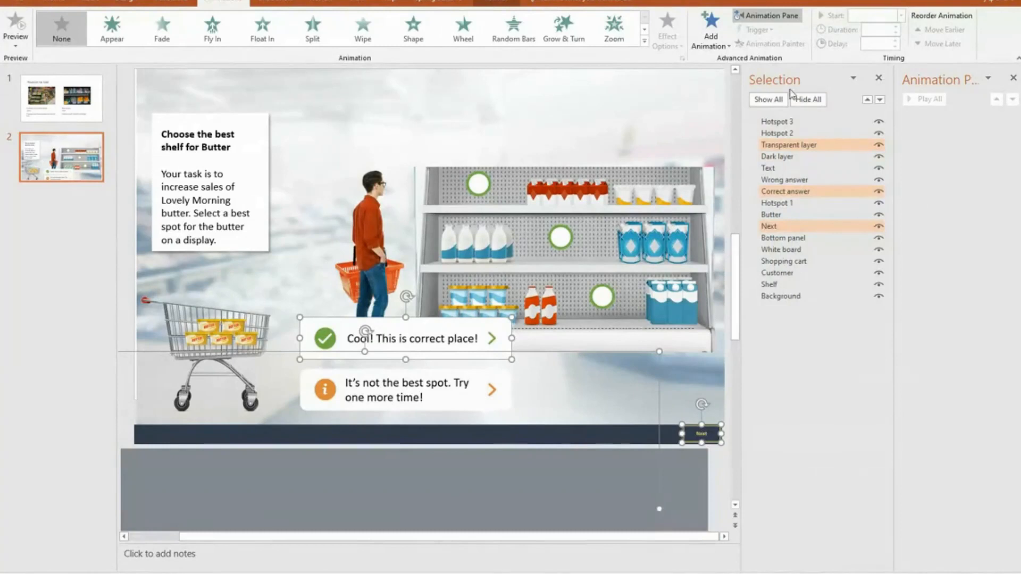
{"action": "left_click", "coordinate": [712, 38]}
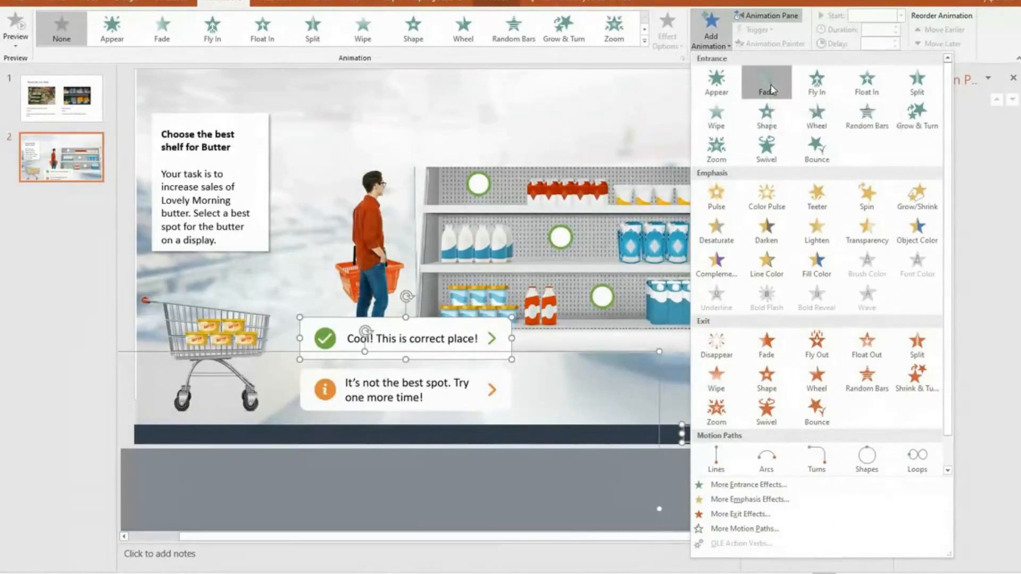
{"action": "left_click", "coordinate": [771, 84]}
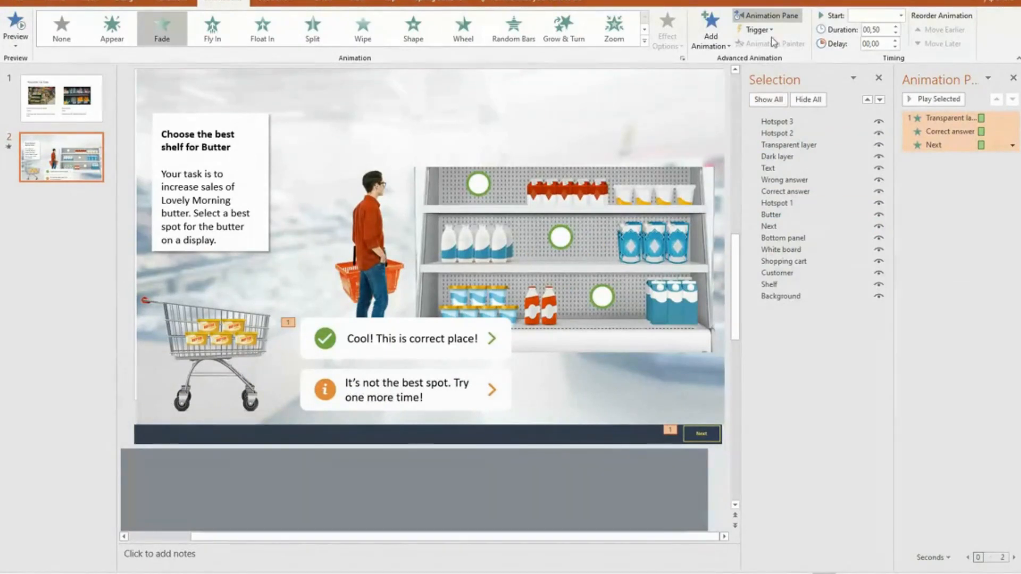
- Set the three Fade animations to be triggered on click of Hotspot 2
{"action": "left_click", "coordinate": [758, 30]}
{"action": "mouse_move", "coordinate": [777, 51]}
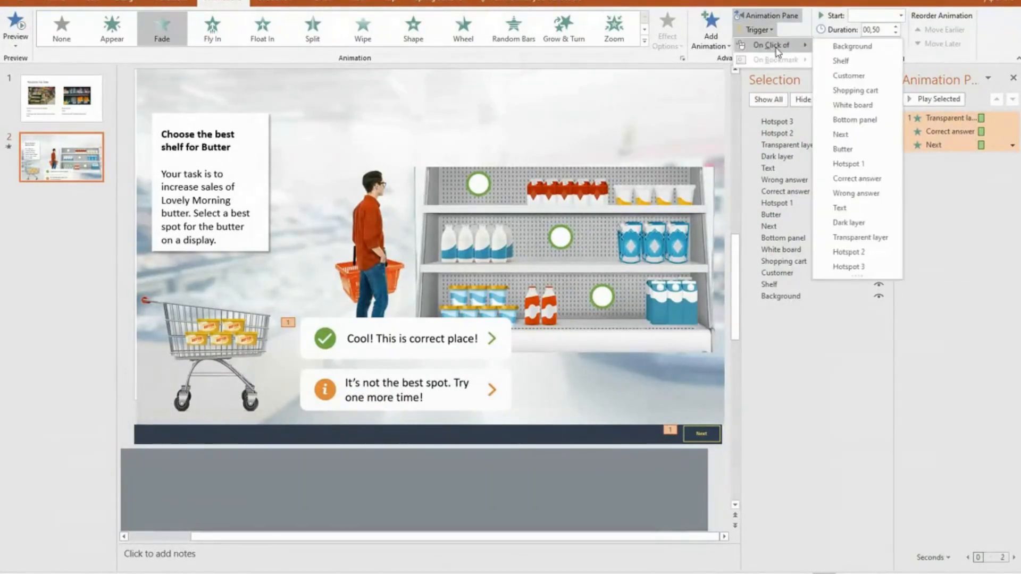
{"action": "left_click", "coordinate": [860, 256]}
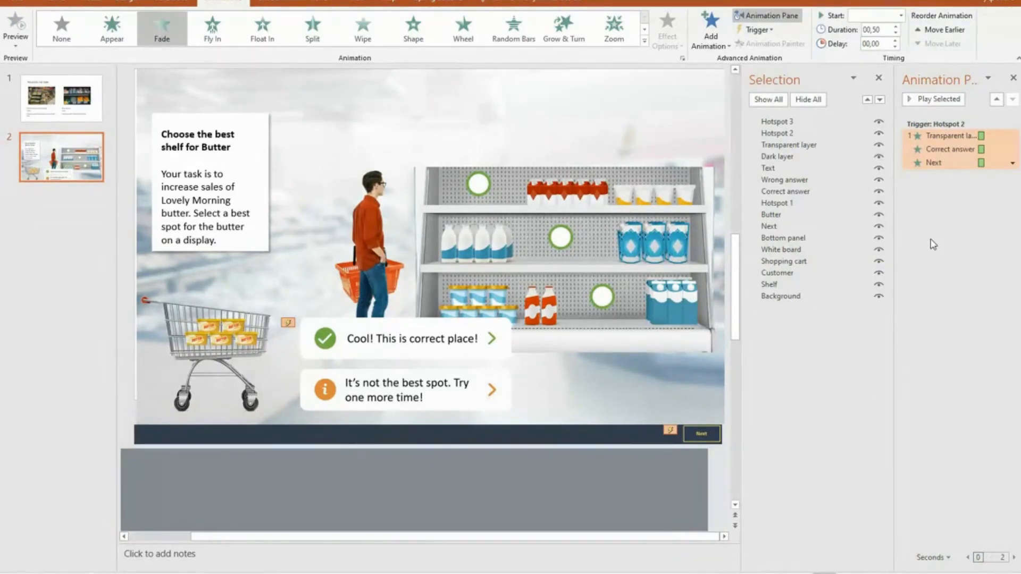
- Add a Lines motion path animation to the Butter in the shopping cart
{"action": "left_click", "coordinate": [210, 336]}
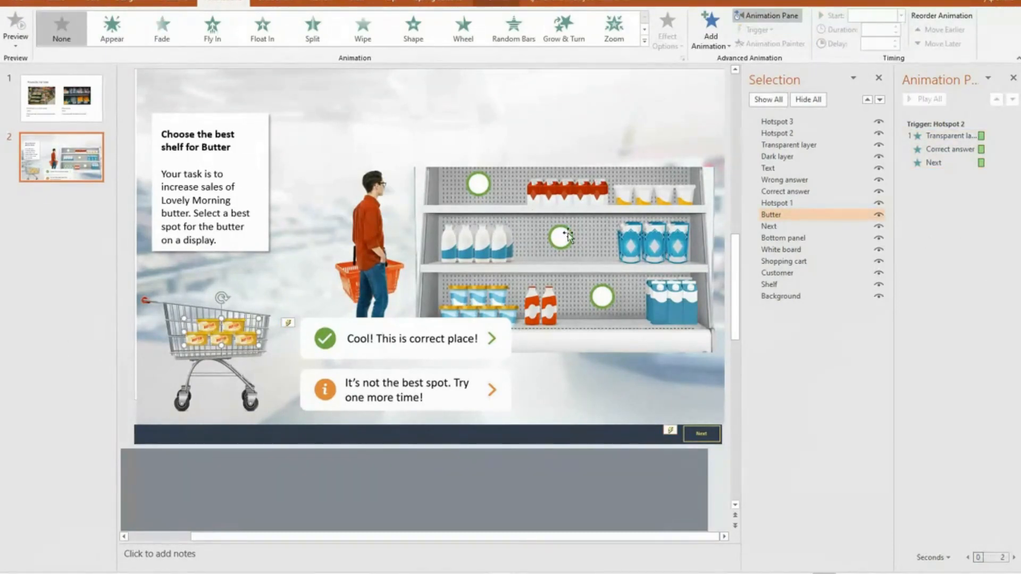
{"action": "left_click_drag", "start_coordinate": [214, 331], "coordinate": [212, 332]}
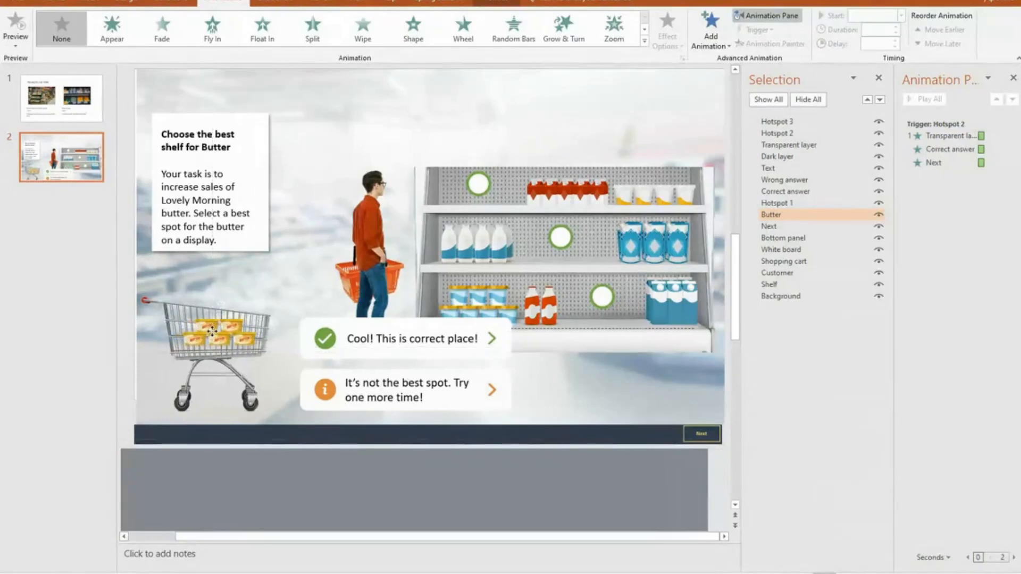
{"action": "left_click", "coordinate": [726, 46]}
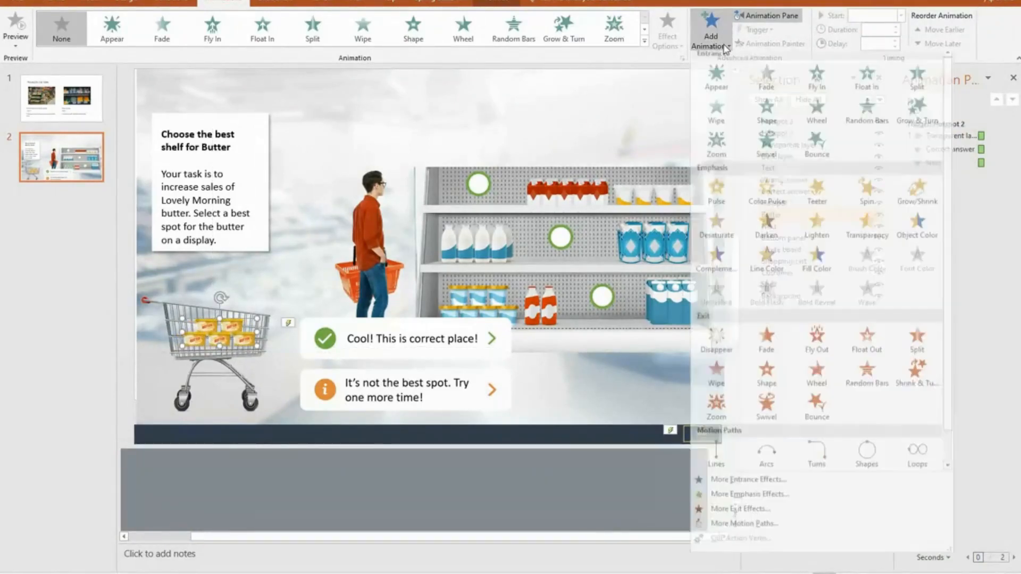
{"action": "scroll", "coordinate": [782, 186], "scroll_direction": "down", "scroll_amount": 1}
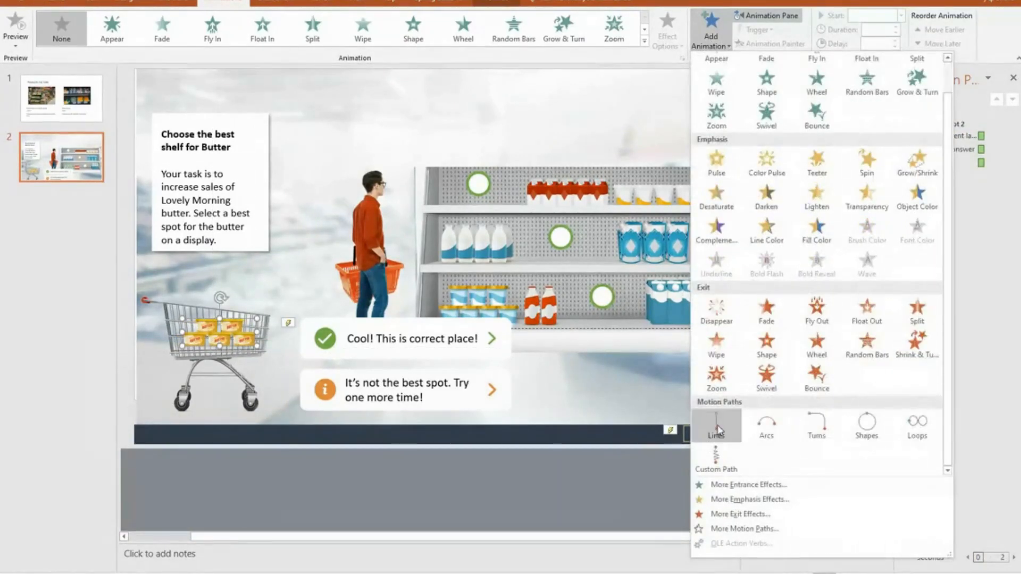
{"action": "left_click", "coordinate": [717, 428]}
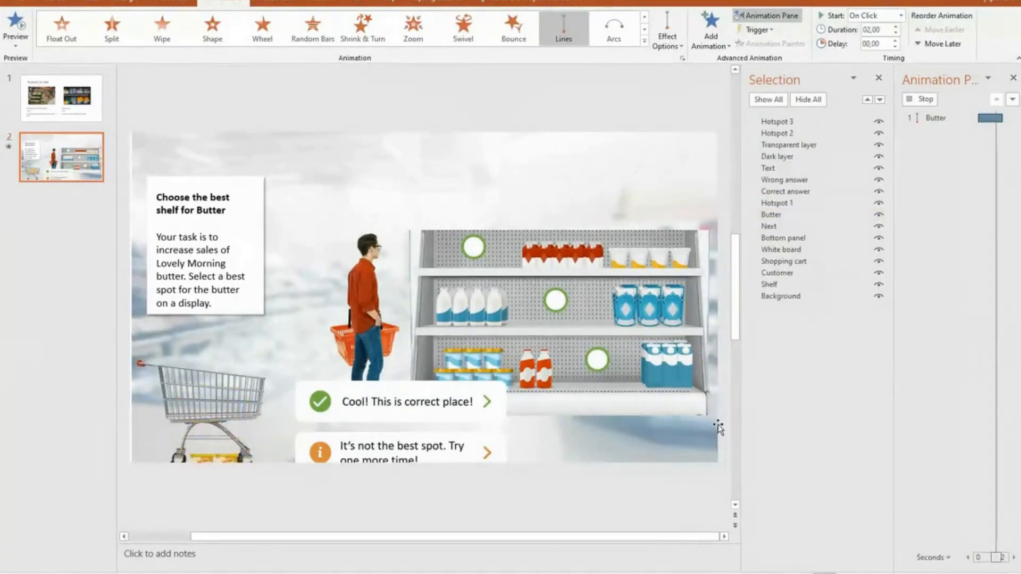
- Move the end point of the Butter's motion path onto the hotspot on the middle shelf
{"action": "left_click_drag", "start_coordinate": [737, 278], "coordinate": [731, 278]}
{"action": "left_click", "coordinate": [42, 176]}
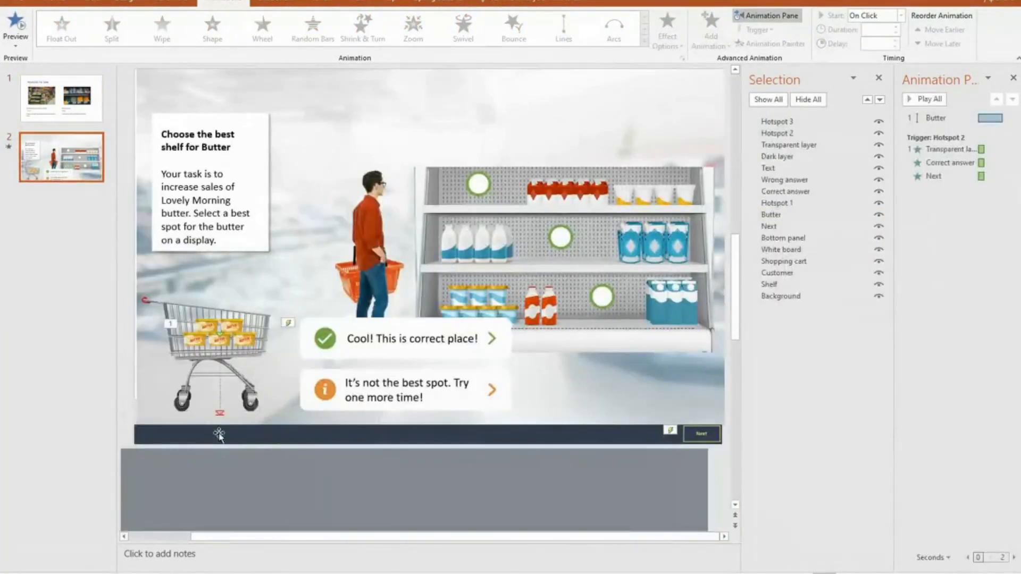
{"action": "scroll", "coordinate": [393, 359], "scroll_direction": "down", "scroll_amount": 1}
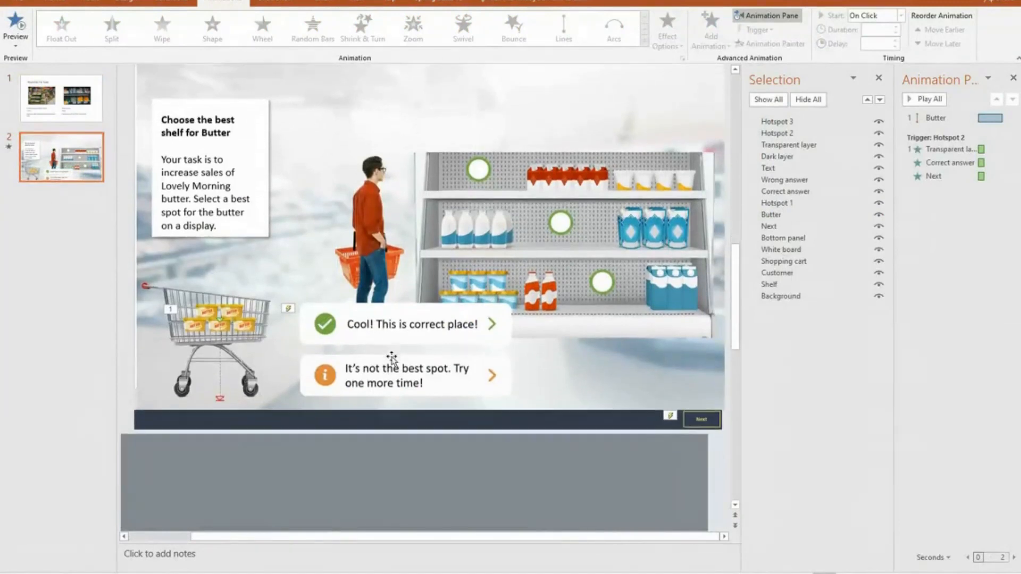
{"action": "left_click", "coordinate": [212, 322]}
{"action": "left_click", "coordinate": [219, 398]}
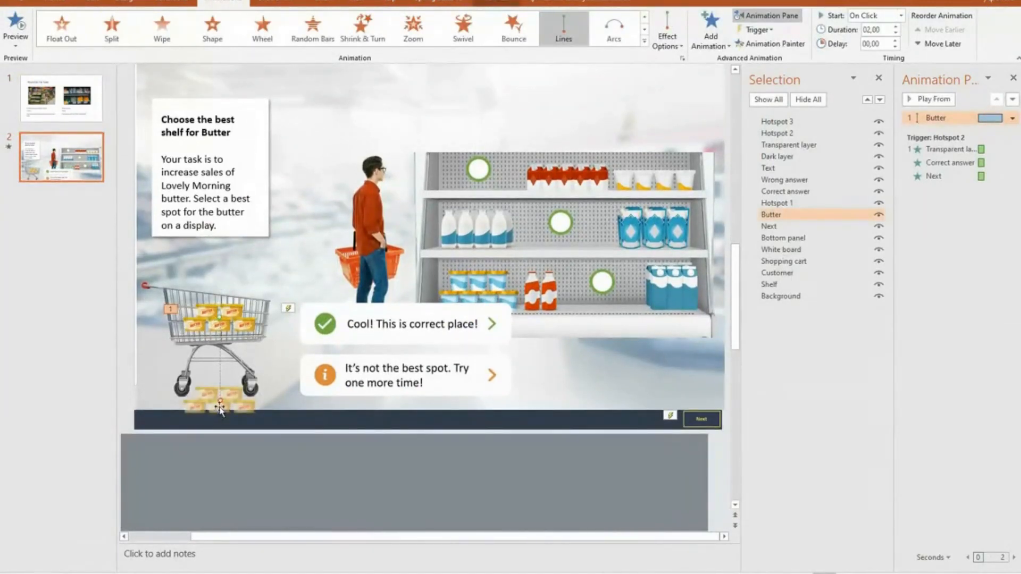
{"action": "left_click_drag", "start_coordinate": [219, 399], "coordinate": [561, 225]}
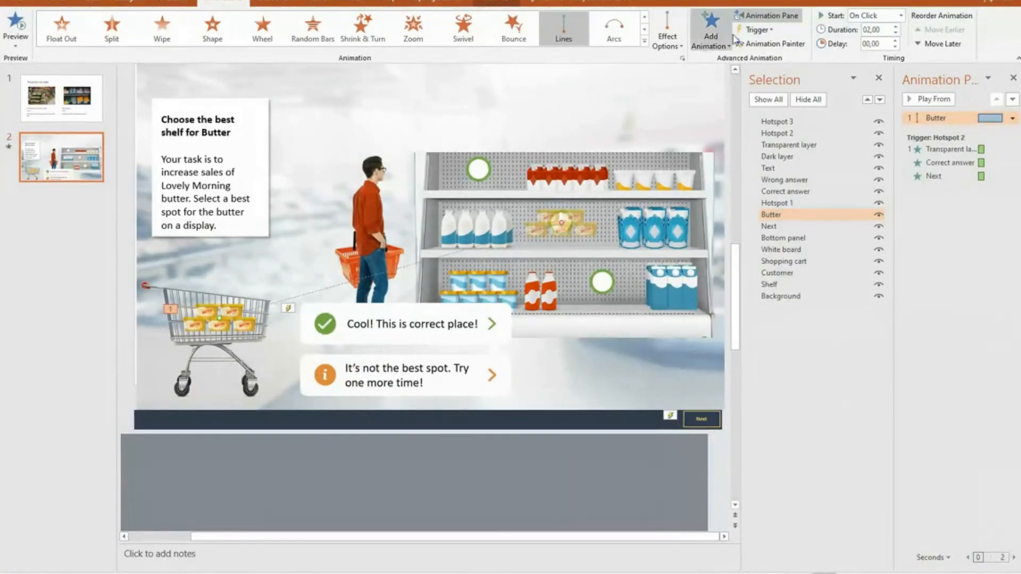
- Trigger the Butter's motion path on click of Hotspot 2 and set it to start with previous
{"action": "left_click", "coordinate": [758, 30]}
{"action": "mouse_move", "coordinate": [761, 47]}
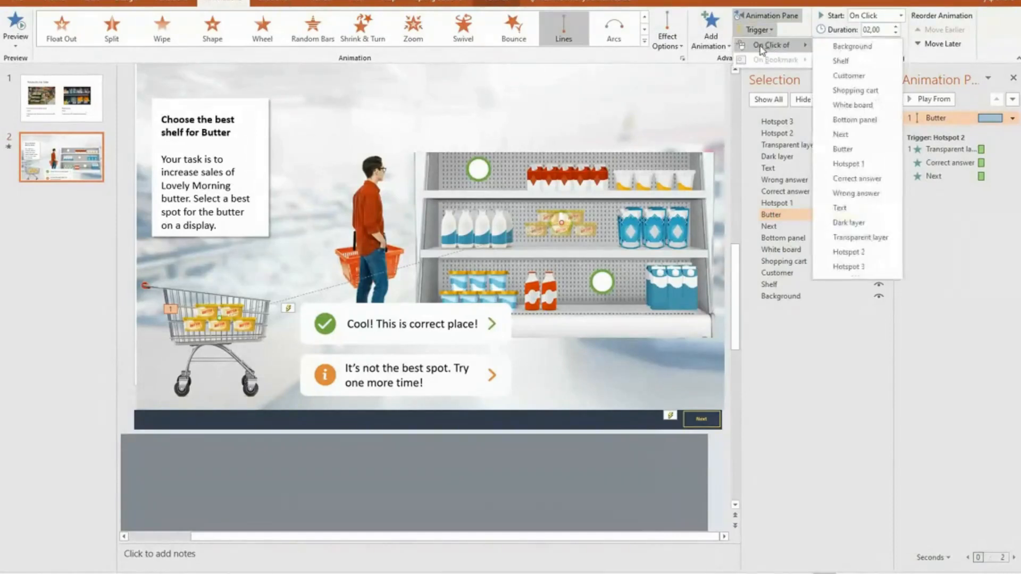
{"action": "left_click", "coordinate": [860, 258]}
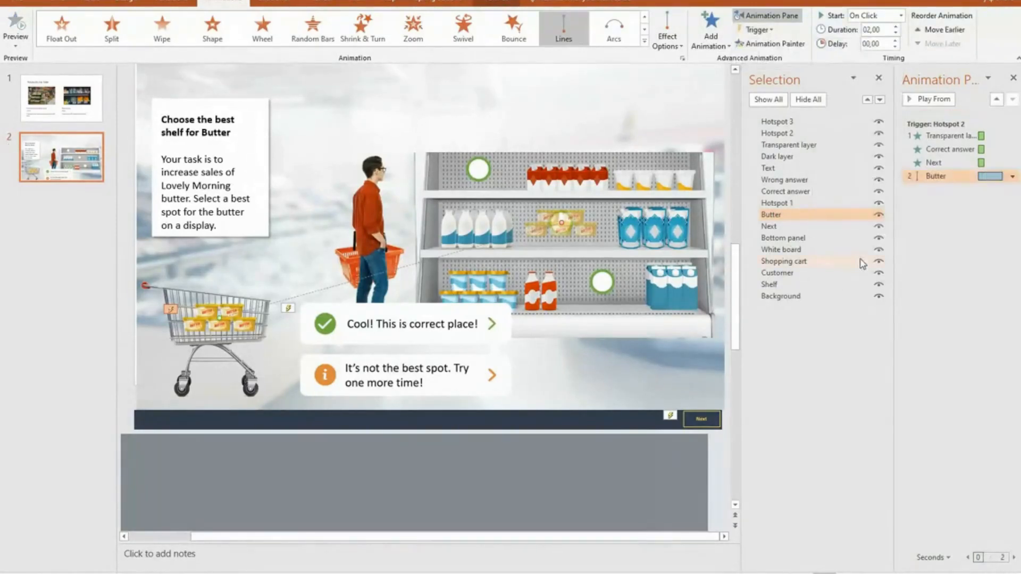
{"action": "left_click", "coordinate": [1012, 177]}
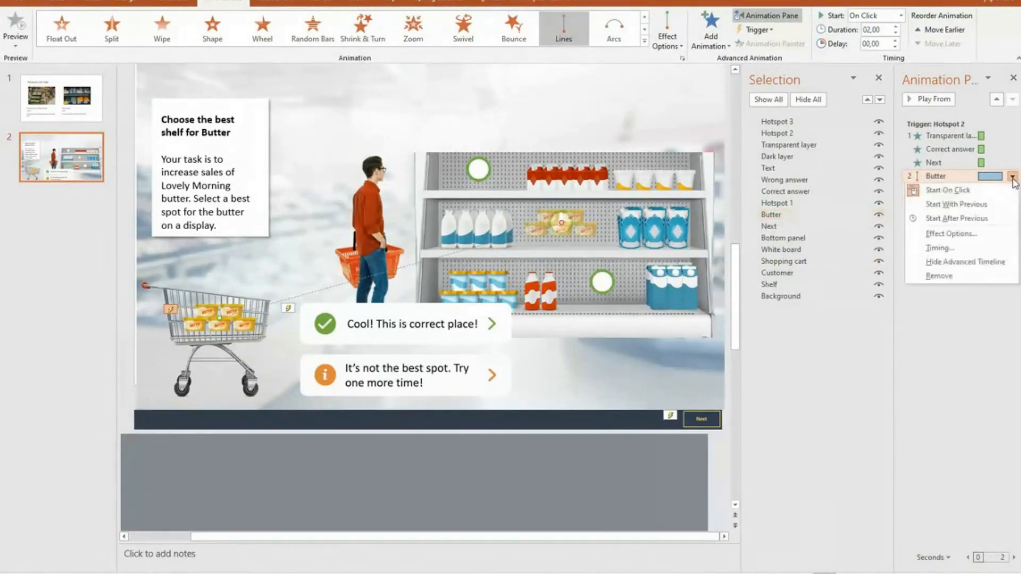
{"action": "left_click", "coordinate": [973, 207]}
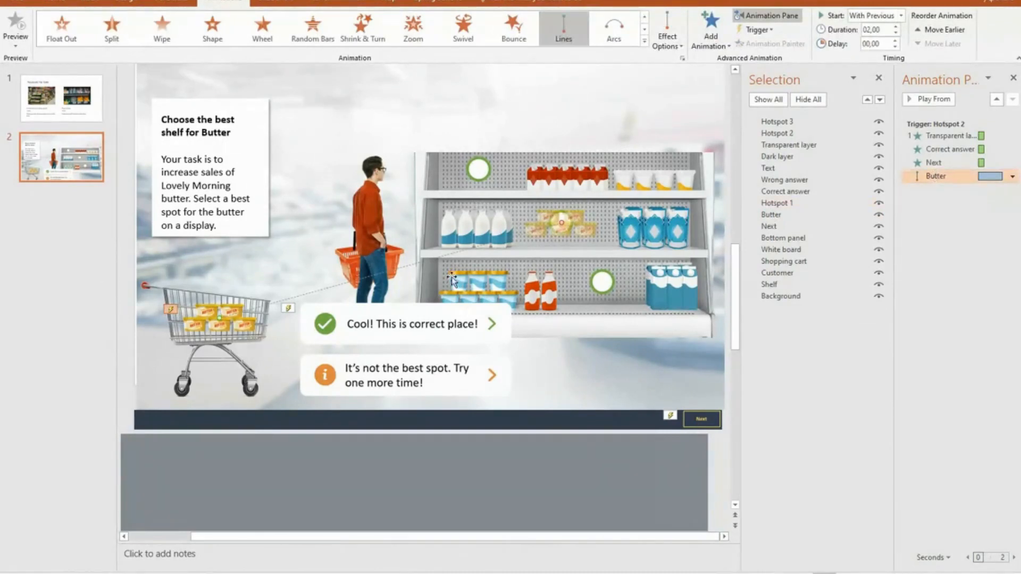
- Move the transparent layer up over the slide so it covers the shelf, customer and cart
{"action": "left_click", "coordinate": [819, 148]}
{"action": "left_click_drag", "start_coordinate": [585, 337], "coordinate": [648, 90]}
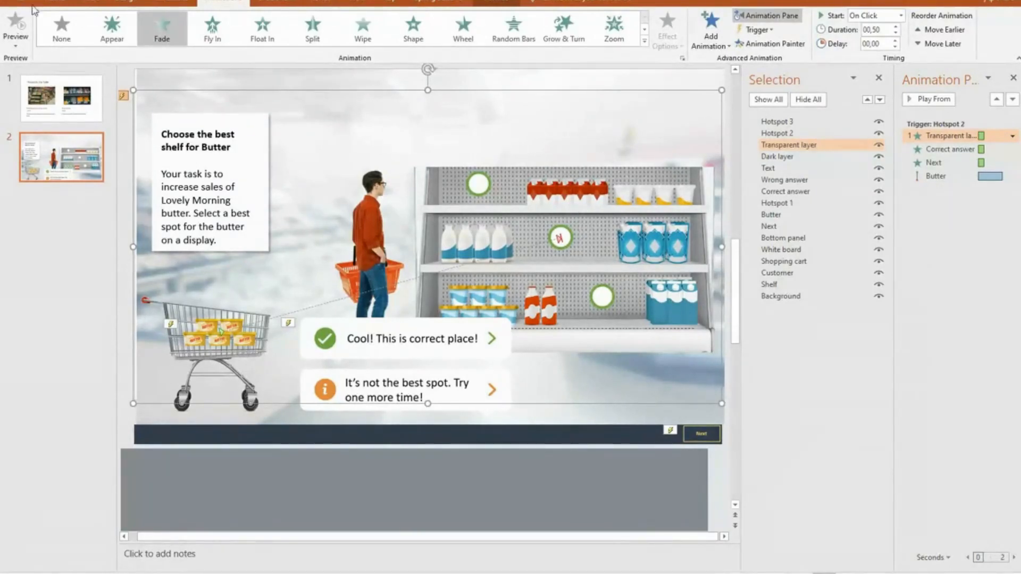
- Run the slide show from the current slide, test the middle-shelf hotspot, and return to the editing window
{"action": "left_click", "coordinate": [276, 2]}
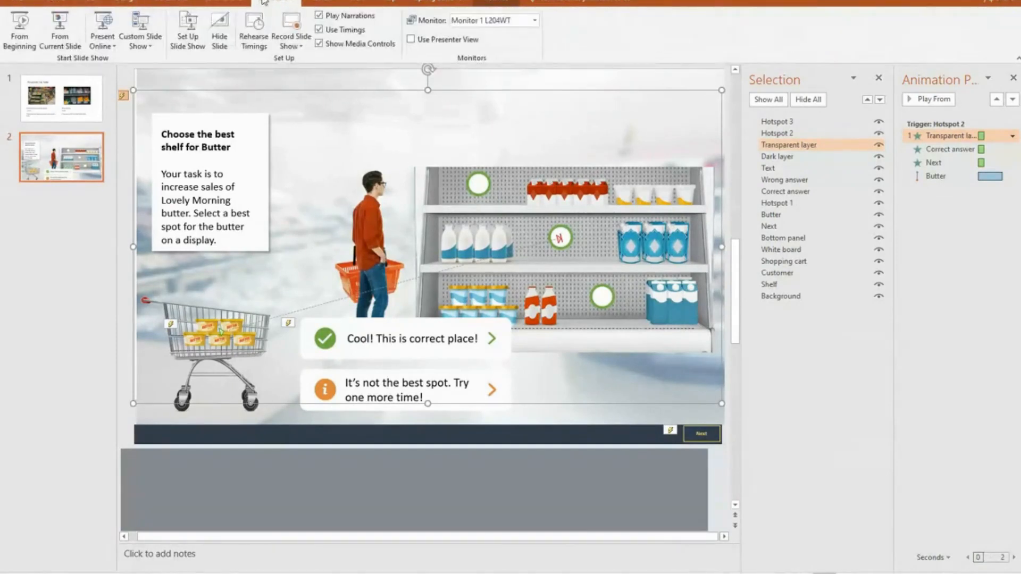
{"action": "left_click", "coordinate": [46, 38]}
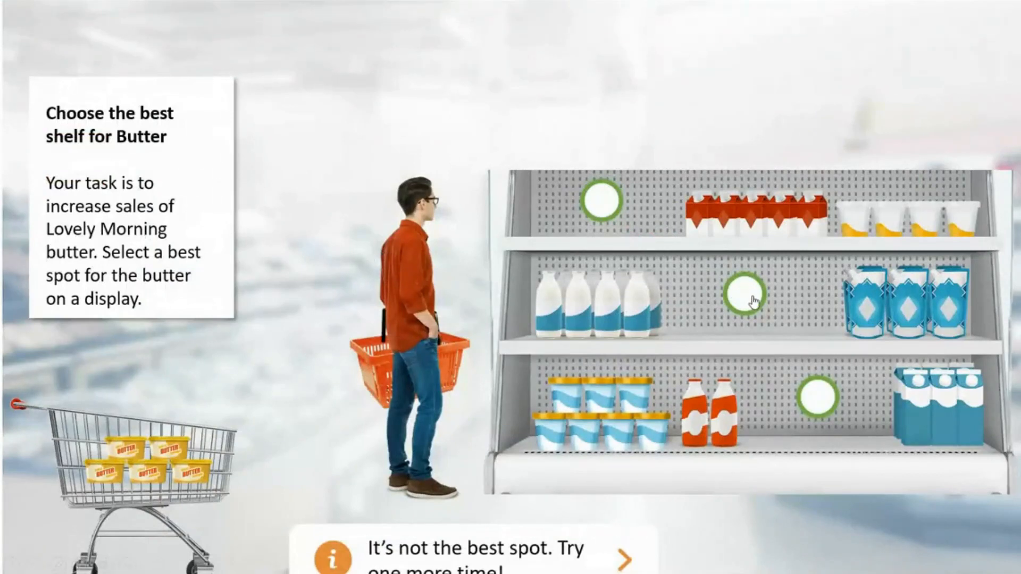
{"action": "left_click", "coordinate": [754, 301]}
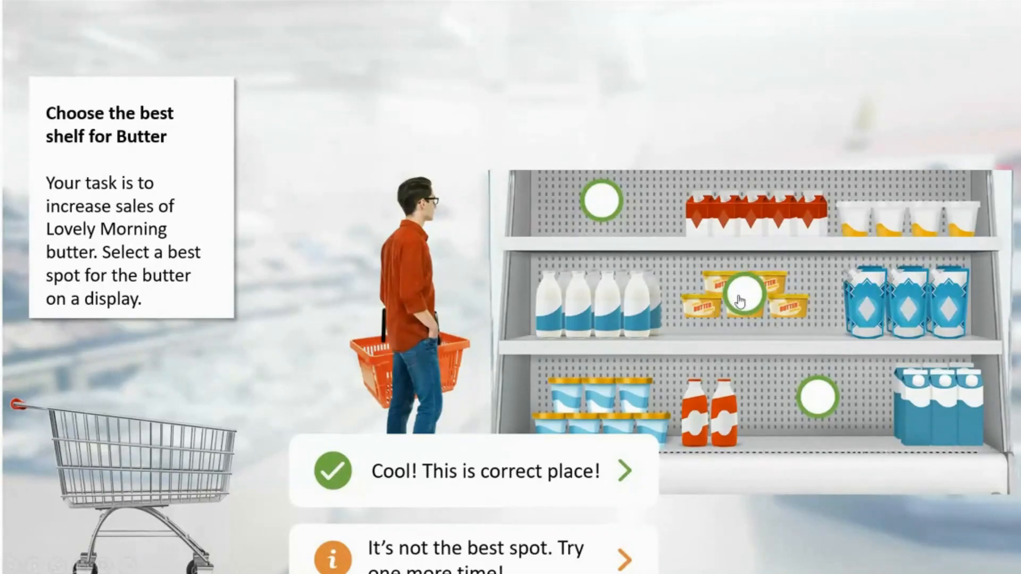
{"action": "key", "text": "alt+Tab"}
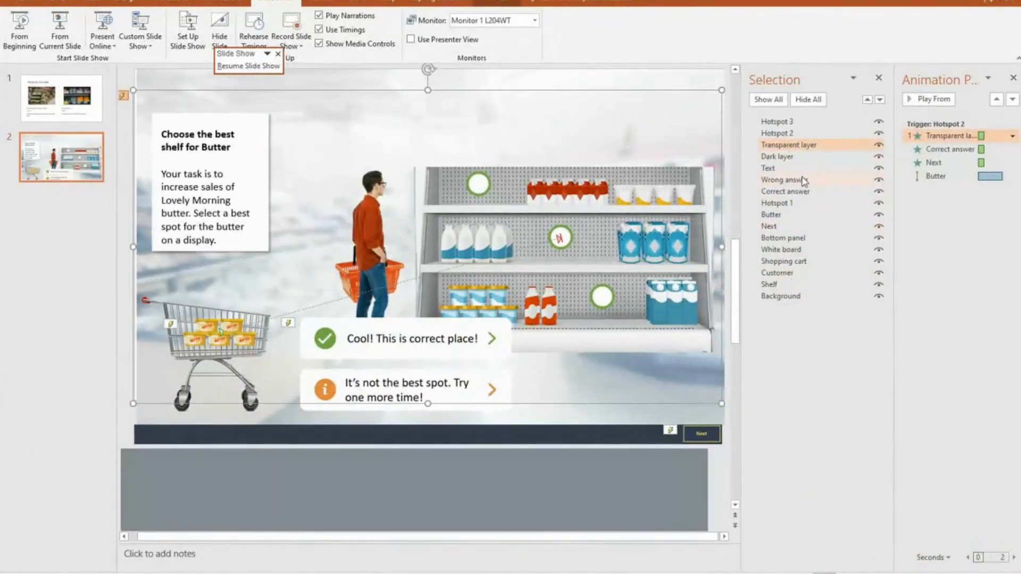
- Reorder the objects so that Butter sits directly above Hotspot 2 and below Hotspot 3
{"action": "left_click", "coordinate": [780, 216]}
{"action": "left_click_drag", "start_coordinate": [780, 216], "coordinate": [781, 136]}
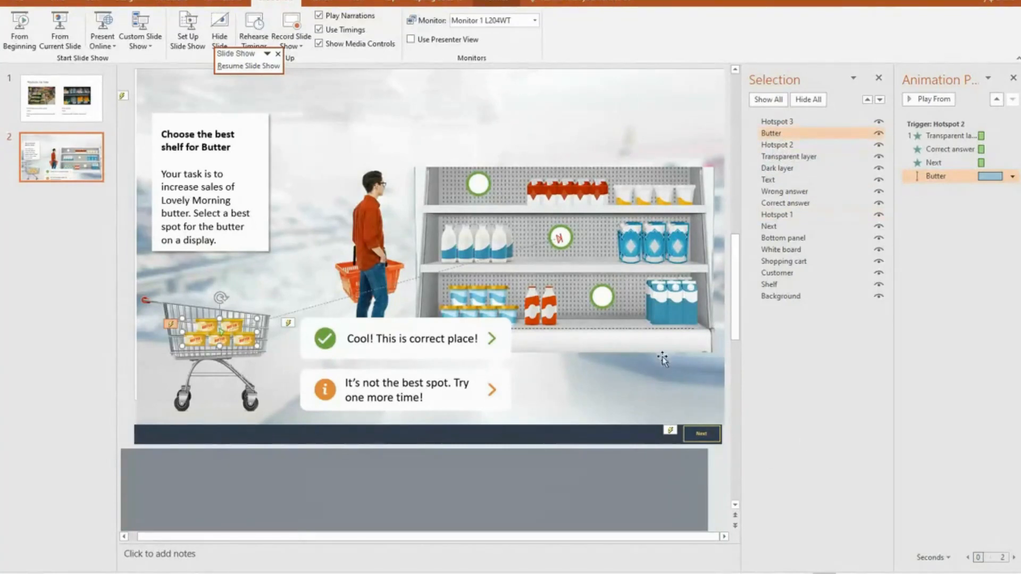
- Replay the current slide as a slide show, test the middle-shelf hotspot again, and exit the show
{"action": "left_click", "coordinate": [55, 31]}
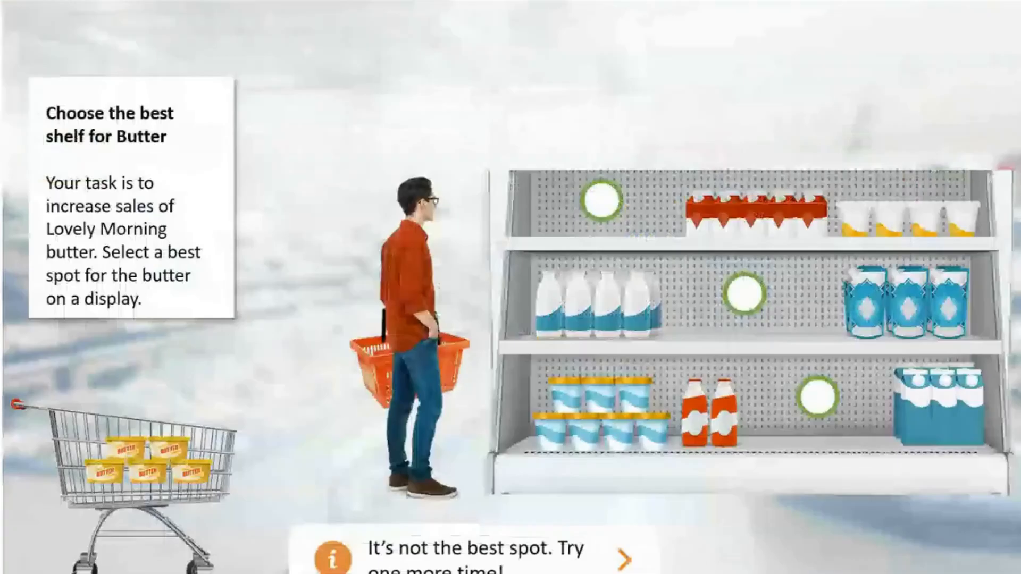
{"action": "left_click", "coordinate": [742, 292]}
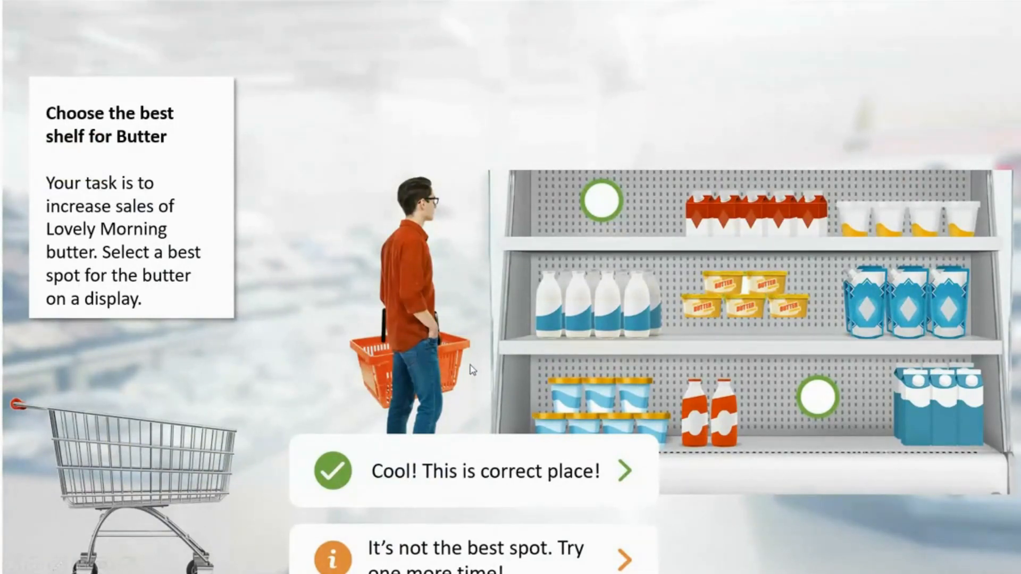
{"action": "key", "text": "Escape"}
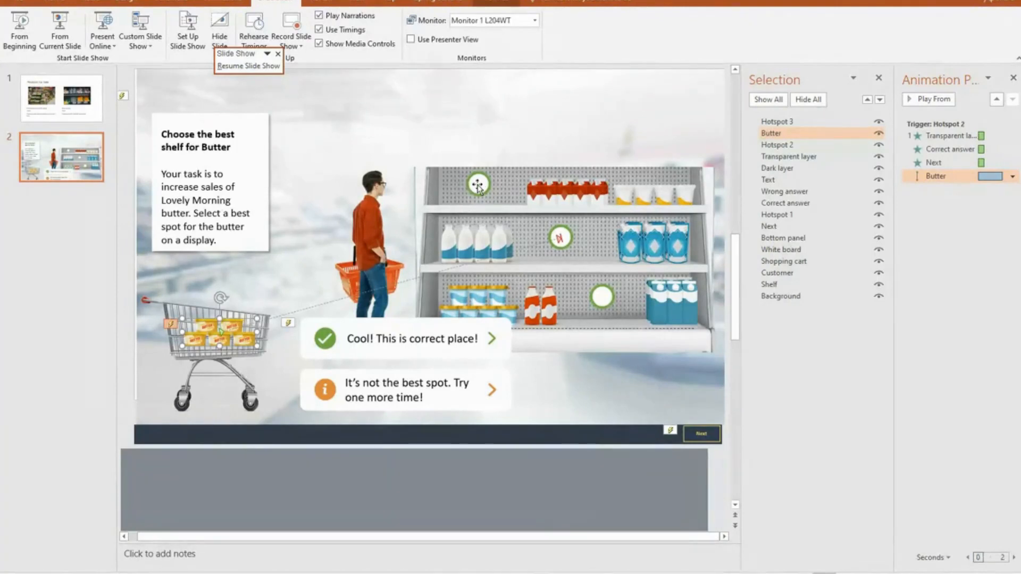
- Move the transparent layer slightly up so it uncovers the wrong-answer message
{"action": "left_click", "coordinate": [428, 390]}
{"action": "left_click", "coordinate": [437, 412]}
{"action": "left_click", "coordinate": [439, 402]}
{"action": "left_click_drag", "start_coordinate": [405, 101], "coordinate": [408, 91]}
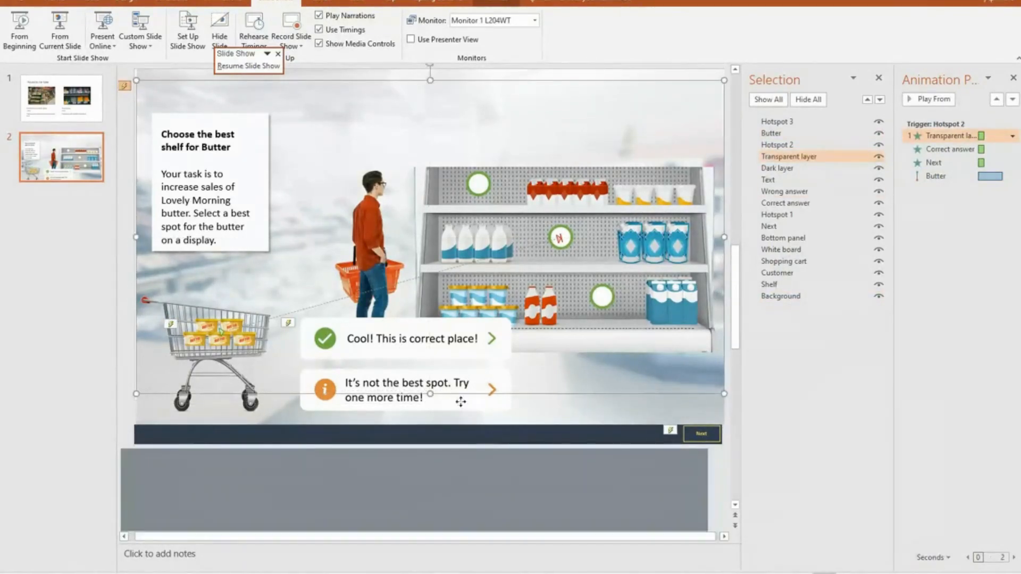
- Add a Fade entrance animation to both the wrong-answer message and the dark layer
{"action": "left_click", "coordinate": [461, 404]}
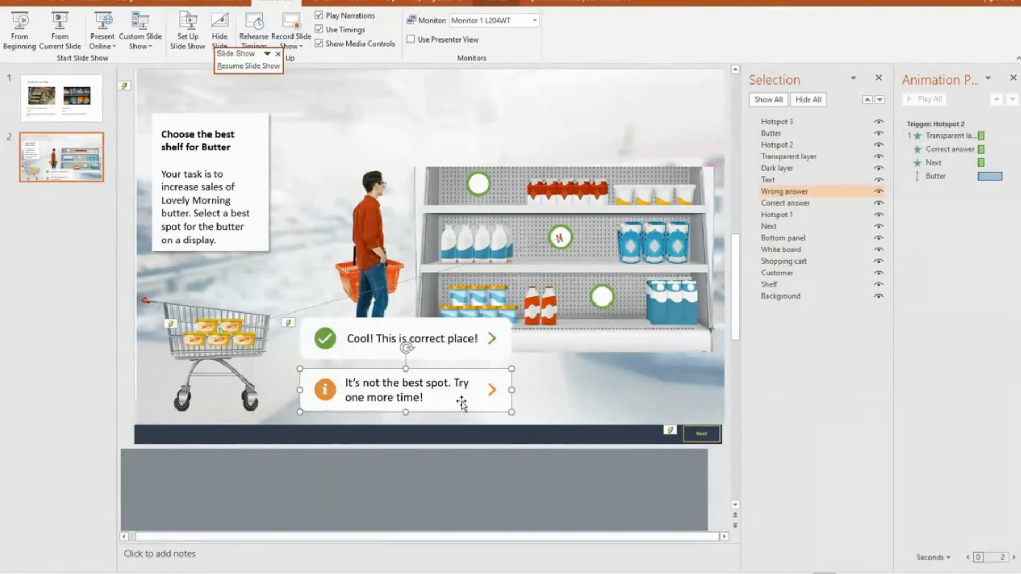
{"action": "left_click", "coordinate": [581, 478], "text": "shift"}
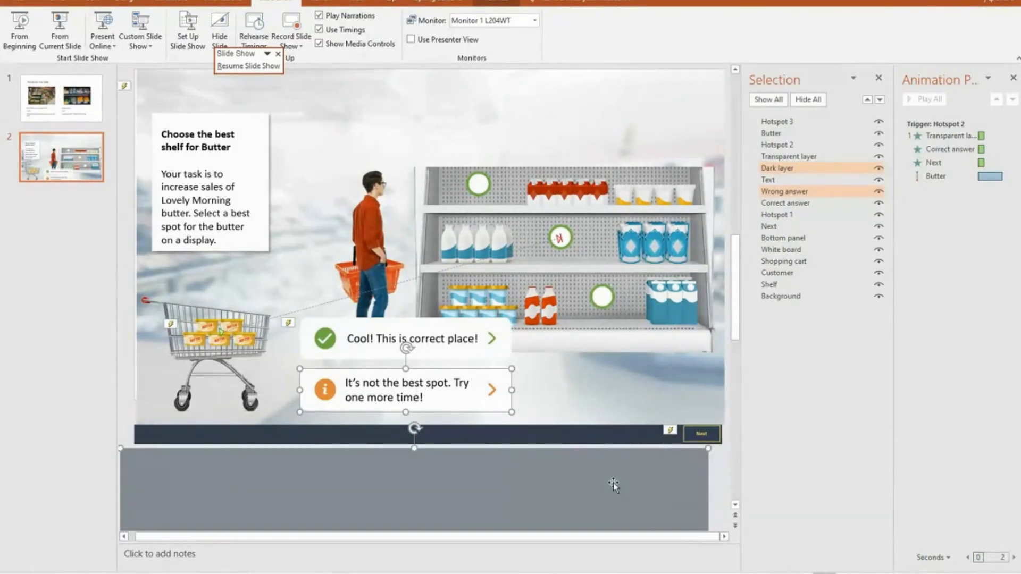
{"action": "left_click", "coordinate": [225, 4]}
{"action": "left_click", "coordinate": [277, 54]}
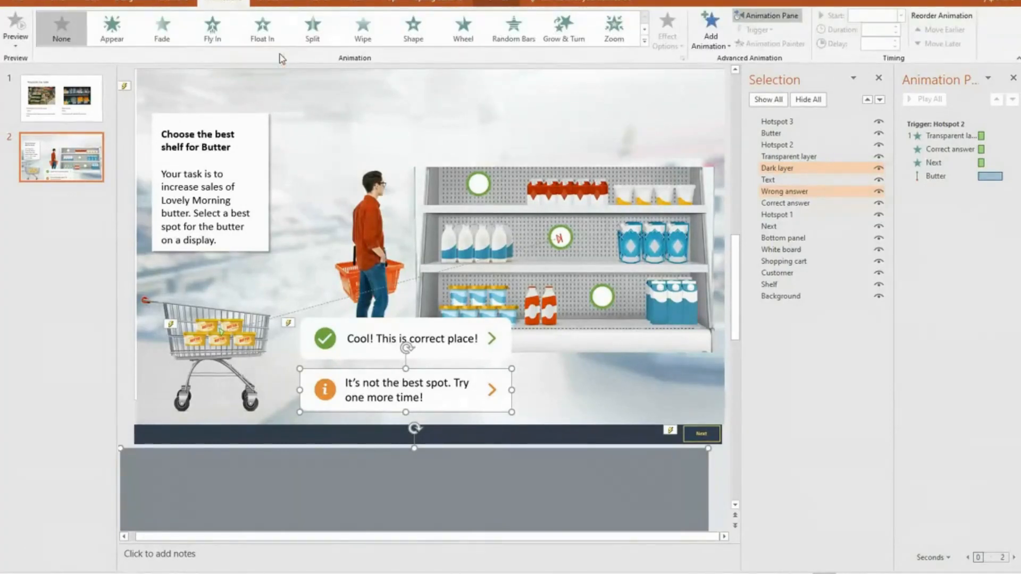
{"action": "left_click", "coordinate": [725, 47]}
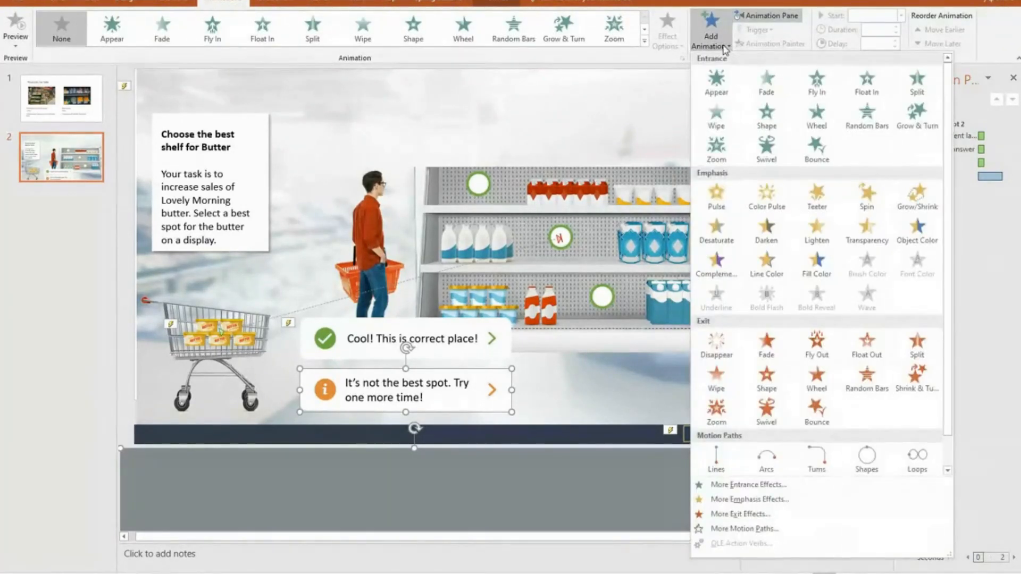
{"action": "left_click", "coordinate": [770, 78]}
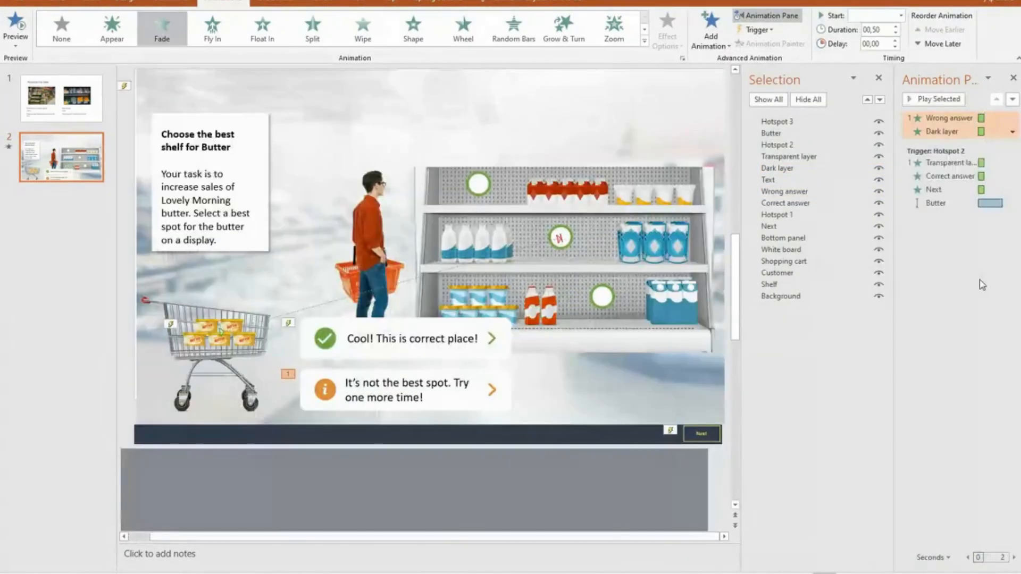
- Set the new wrong-answer and dark-layer entrance animations to trigger on click of Hotspot 1
{"action": "left_click", "coordinate": [769, 32]}
{"action": "mouse_move", "coordinate": [782, 45]}
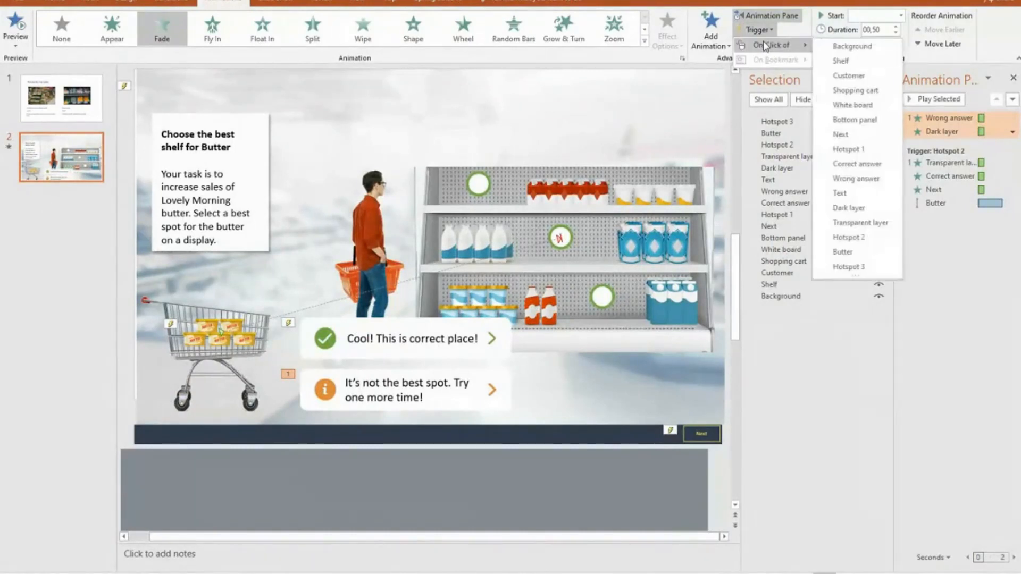
{"action": "left_click", "coordinate": [855, 150]}
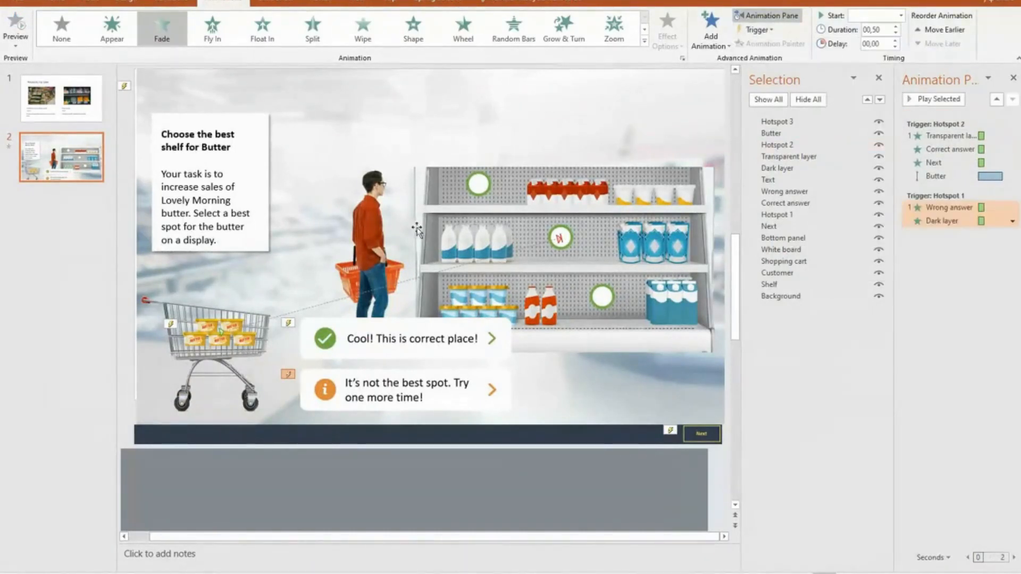
{"action": "left_click", "coordinate": [950, 287]}
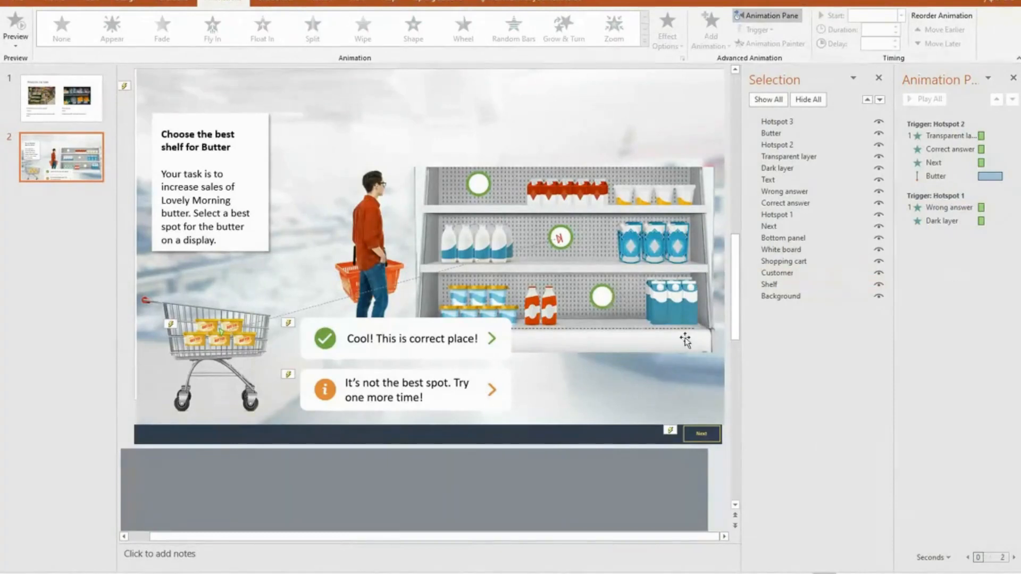
- Add a second Fade entrance animation to the wrong-answer message and the dark layer
{"action": "left_click", "coordinate": [462, 396]}
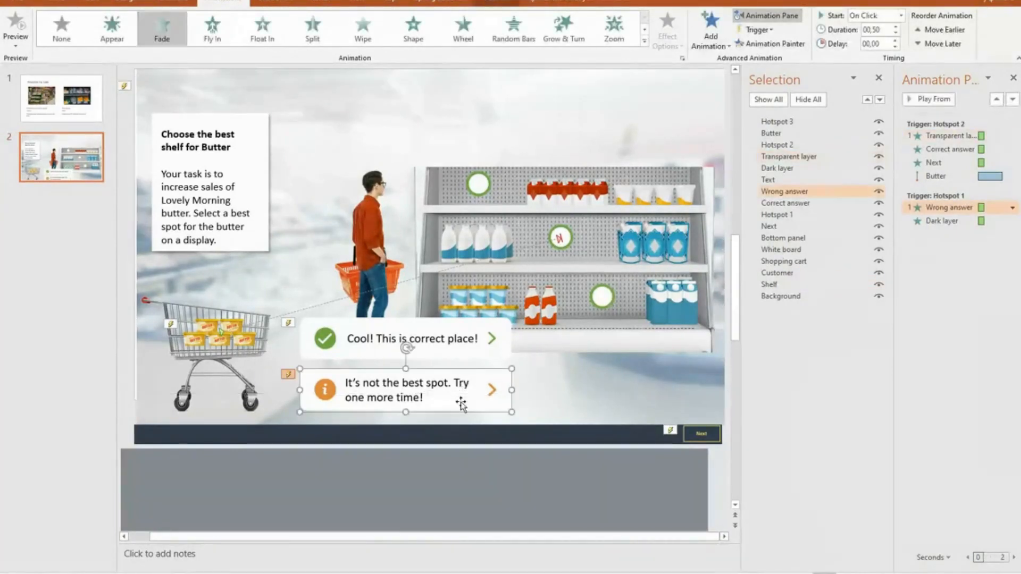
{"action": "left_click", "coordinate": [375, 477], "text": "shift"}
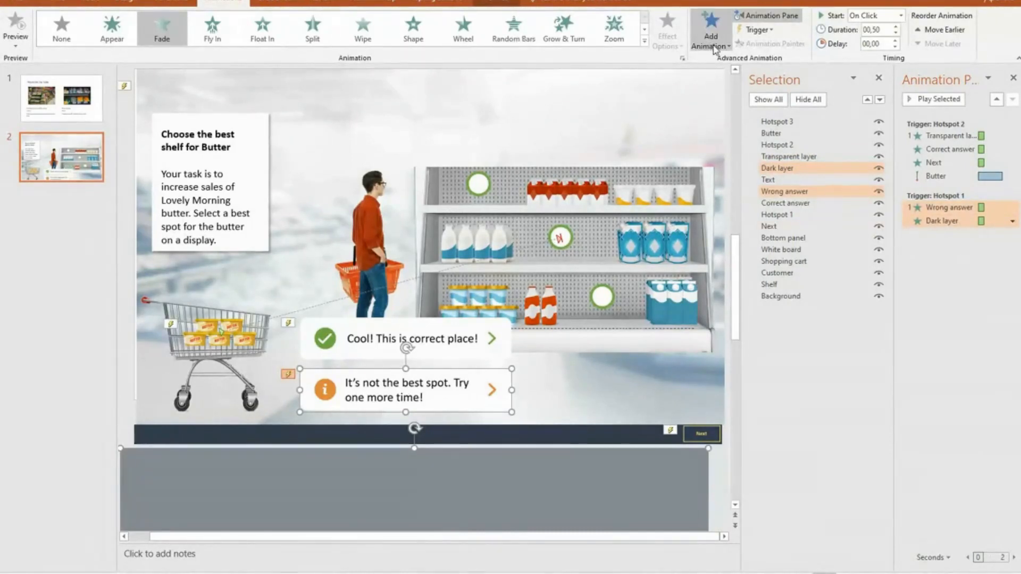
{"action": "left_click", "coordinate": [714, 50]}
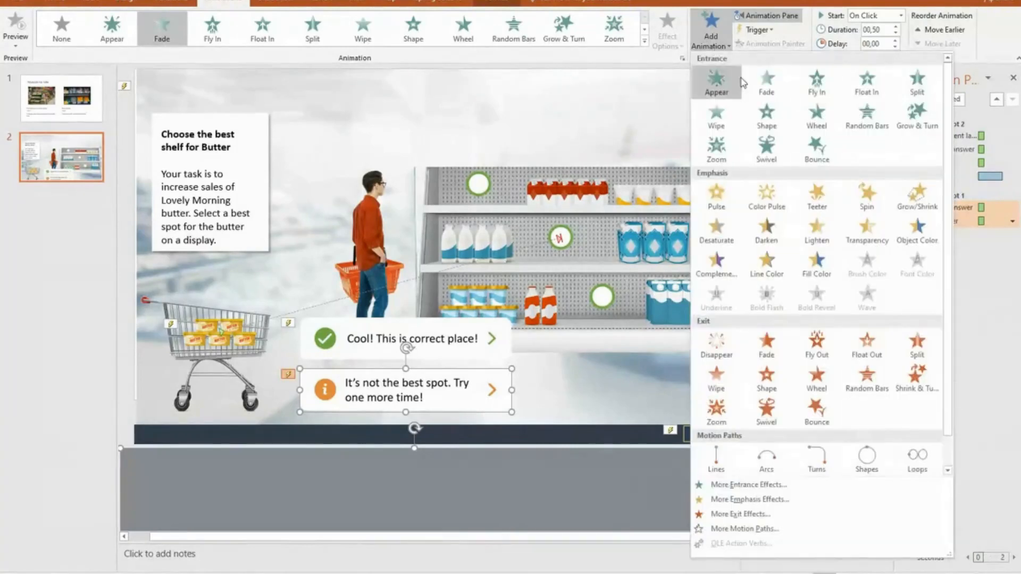
{"action": "left_click", "coordinate": [774, 92]}
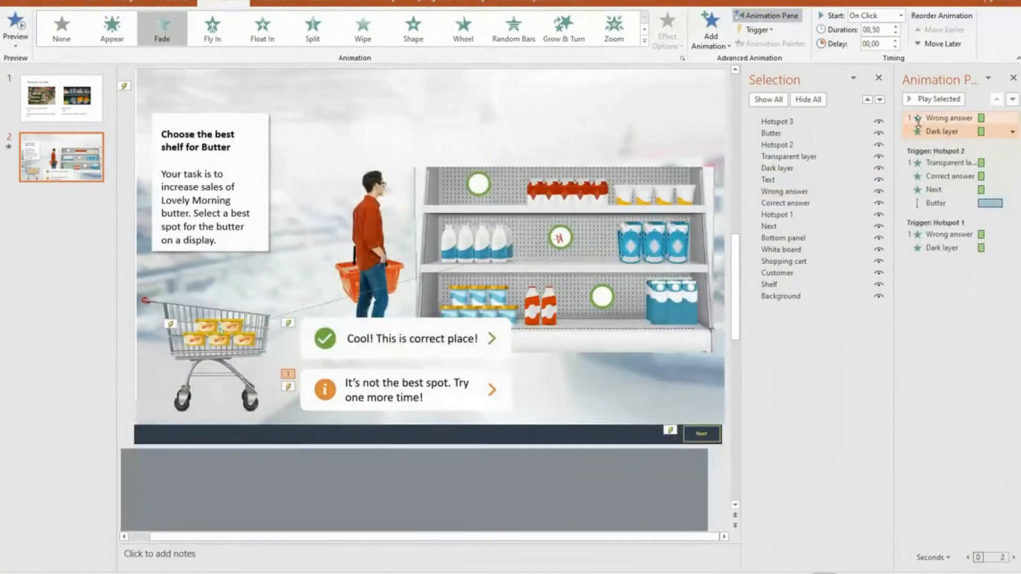
- Set the second pair of Fade entrance animations to trigger on click of Hotspot 3
{"action": "left_click", "coordinate": [759, 29]}
{"action": "mouse_move", "coordinate": [773, 45]}
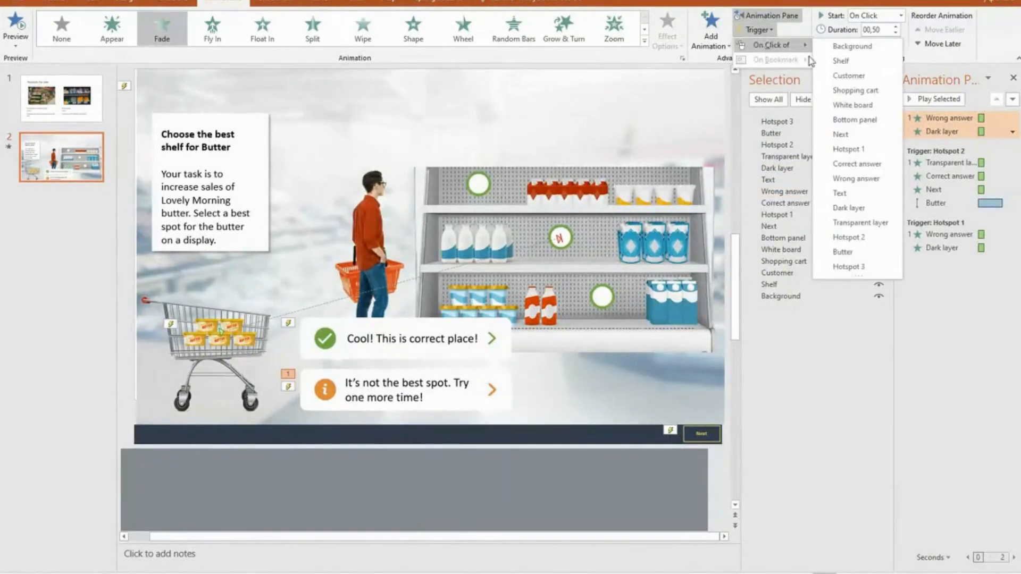
{"action": "left_click", "coordinate": [869, 267]}
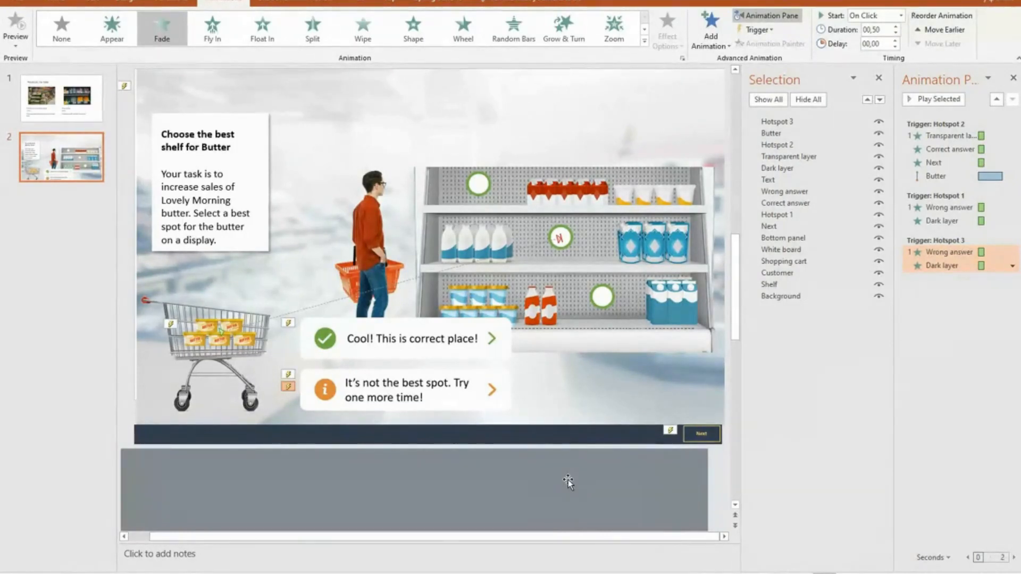
- Move the dark layer up over the slide and enlarge it to cover the cart and both answer messages
{"action": "left_click", "coordinate": [545, 482]}
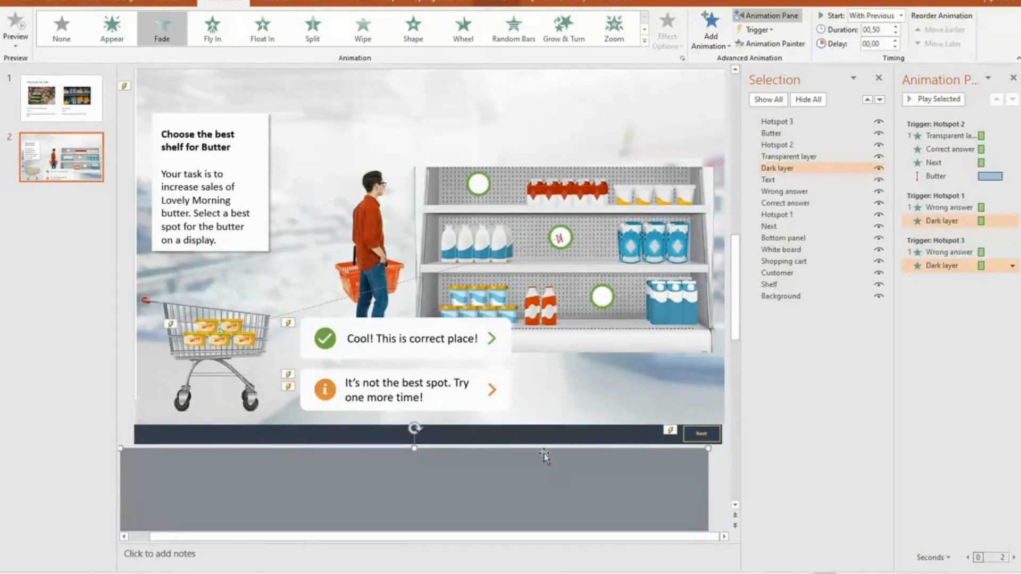
{"action": "left_click_drag", "start_coordinate": [542, 450], "coordinate": [556, 69]}
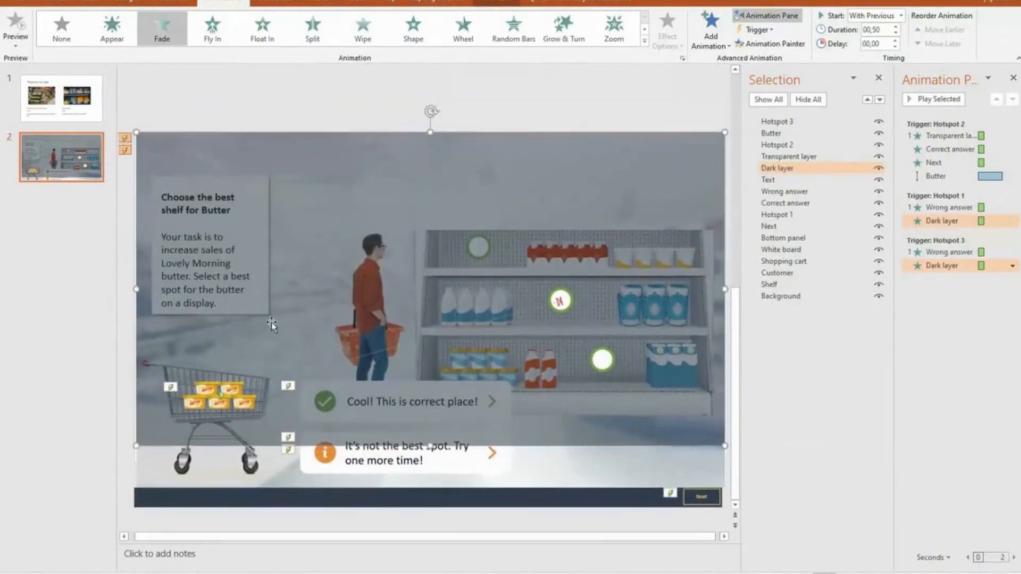
{"action": "left_click_drag", "start_coordinate": [136, 445], "coordinate": [119, 480]}
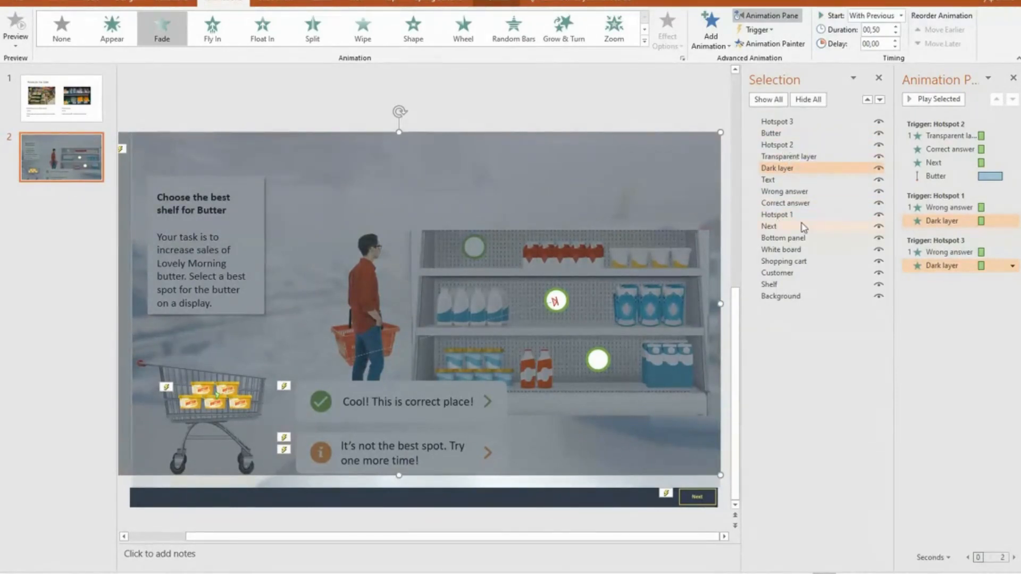
- Reorder the objects so that Wrong answer is topmost, with Dark layer directly beneath it and above Hotspot 3
{"action": "left_click", "coordinate": [796, 194]}
{"action": "left_click_drag", "start_coordinate": [796, 194], "coordinate": [798, 168]}
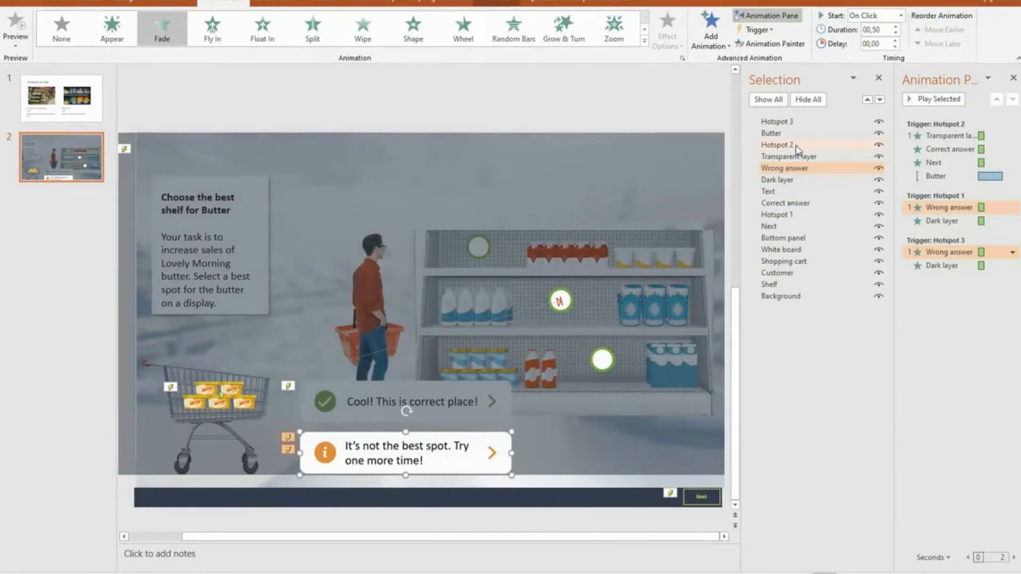
{"action": "left_click_drag", "start_coordinate": [787, 180], "coordinate": [797, 123]}
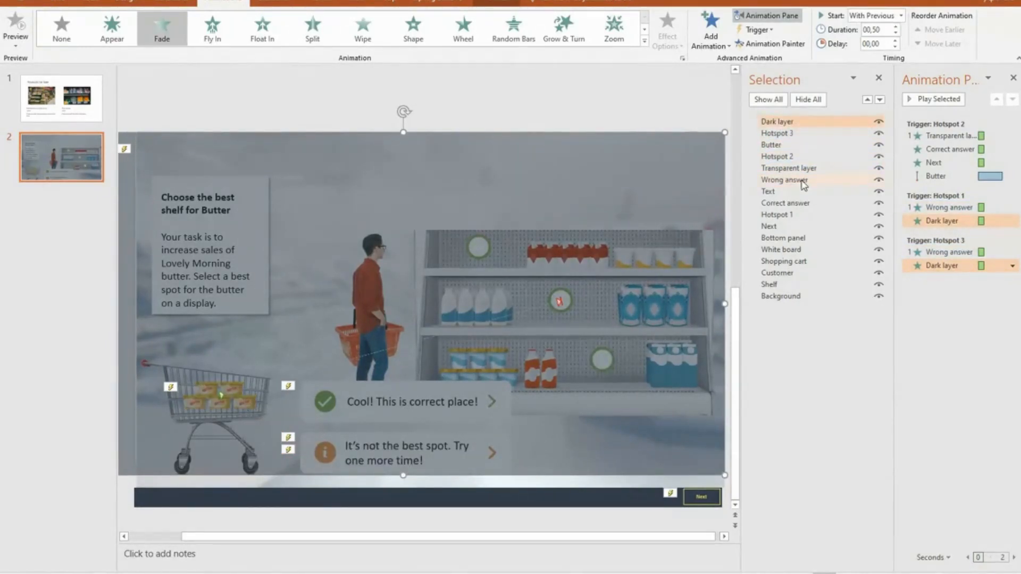
{"action": "left_click_drag", "start_coordinate": [802, 182], "coordinate": [797, 123]}
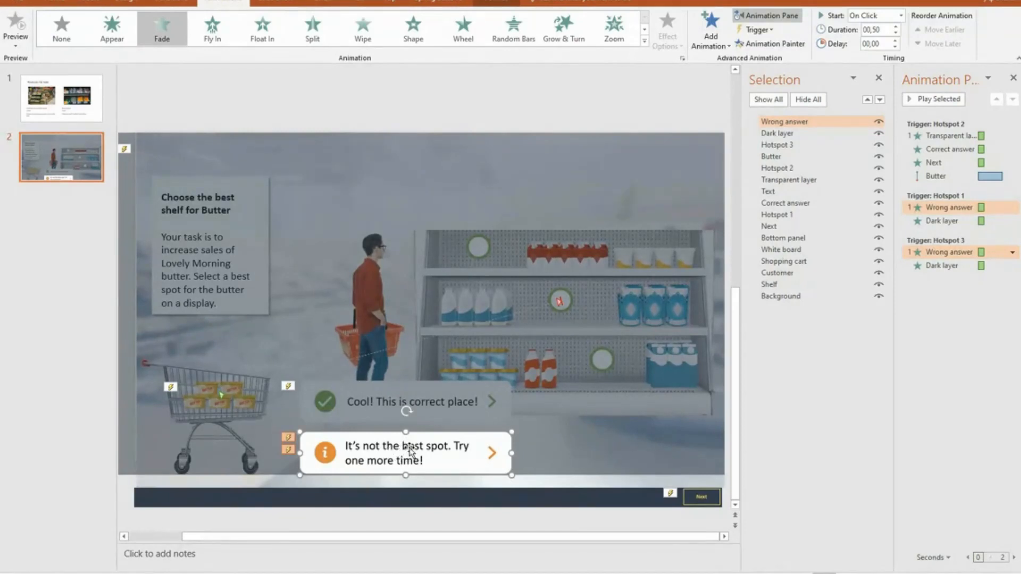
- Add a Fade exit animation to both the wrong-answer message and the dark layer
{"action": "left_click", "coordinate": [613, 193], "text": "shift"}
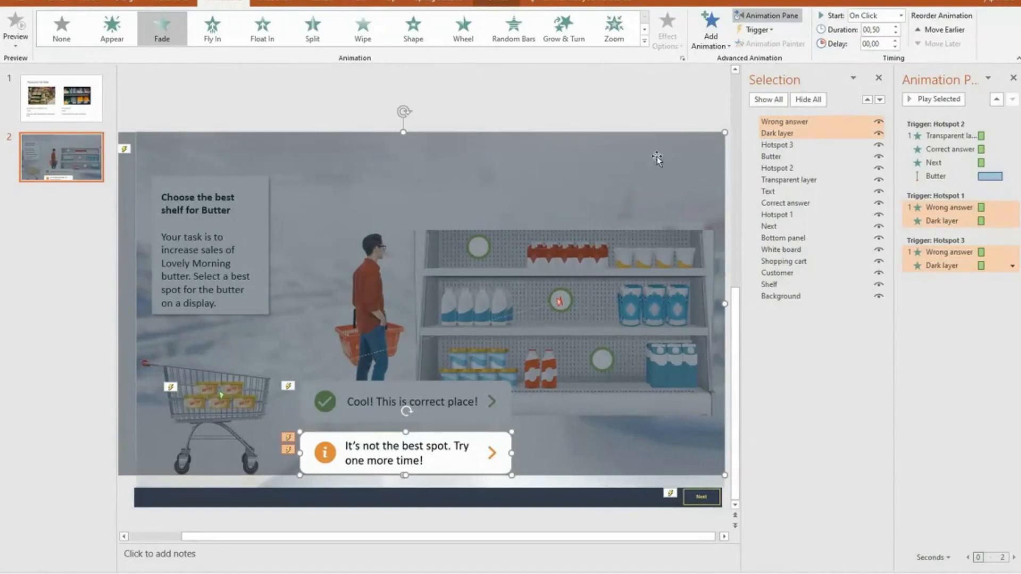
{"action": "left_click", "coordinate": [722, 48]}
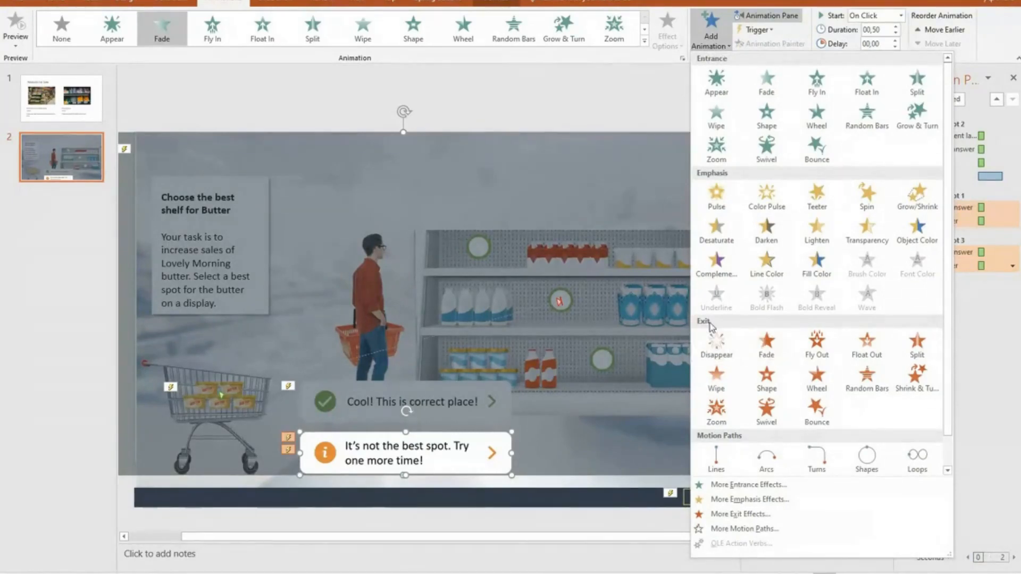
{"action": "left_click", "coordinate": [774, 352]}
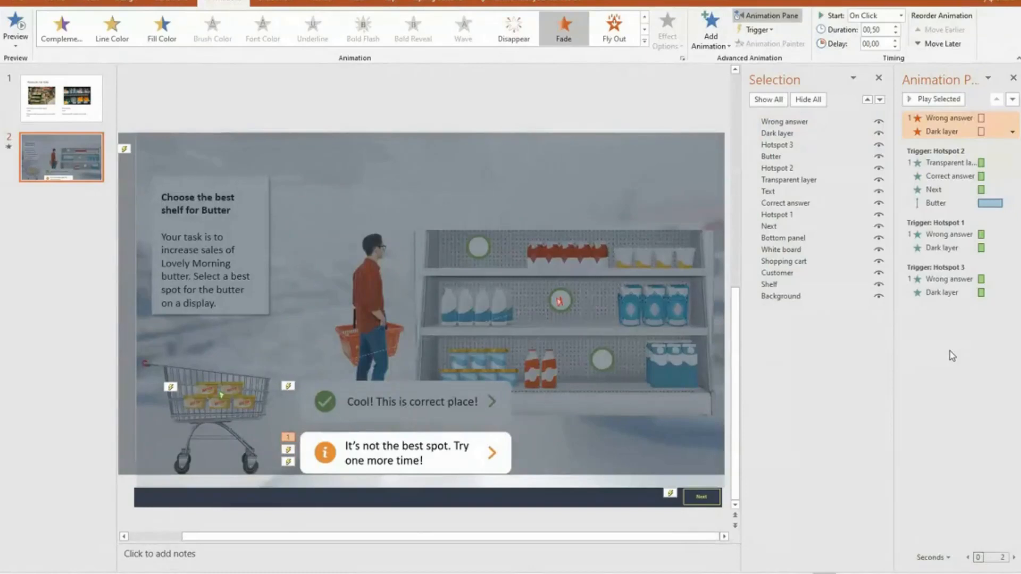
- Set the Fade exit animations to trigger on click of the Wrong answer object
{"action": "left_click", "coordinate": [752, 31]}
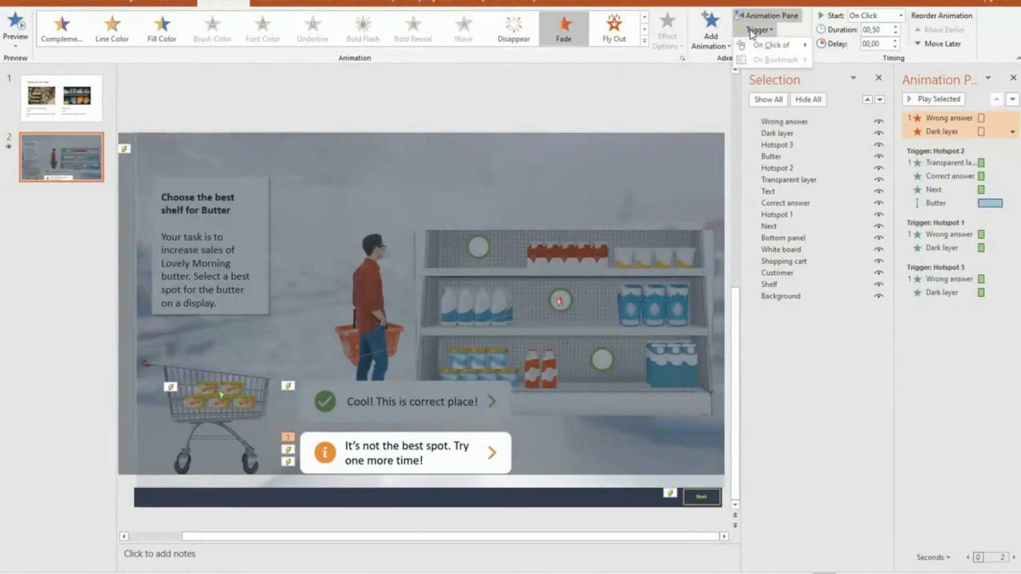
{"action": "mouse_move", "coordinate": [771, 45]}
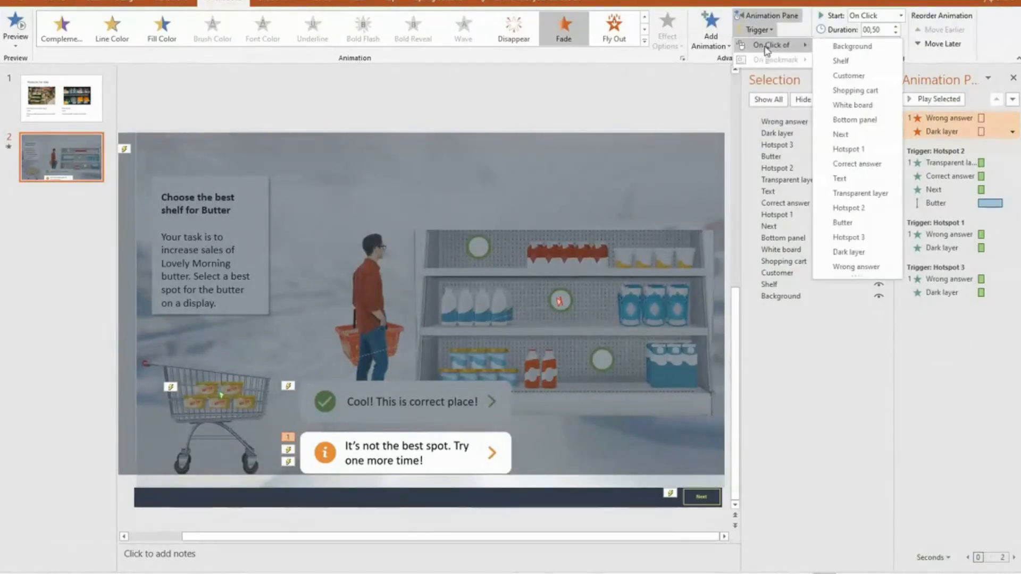
{"action": "left_click", "coordinate": [868, 267]}
{"action": "left_click", "coordinate": [949, 473]}
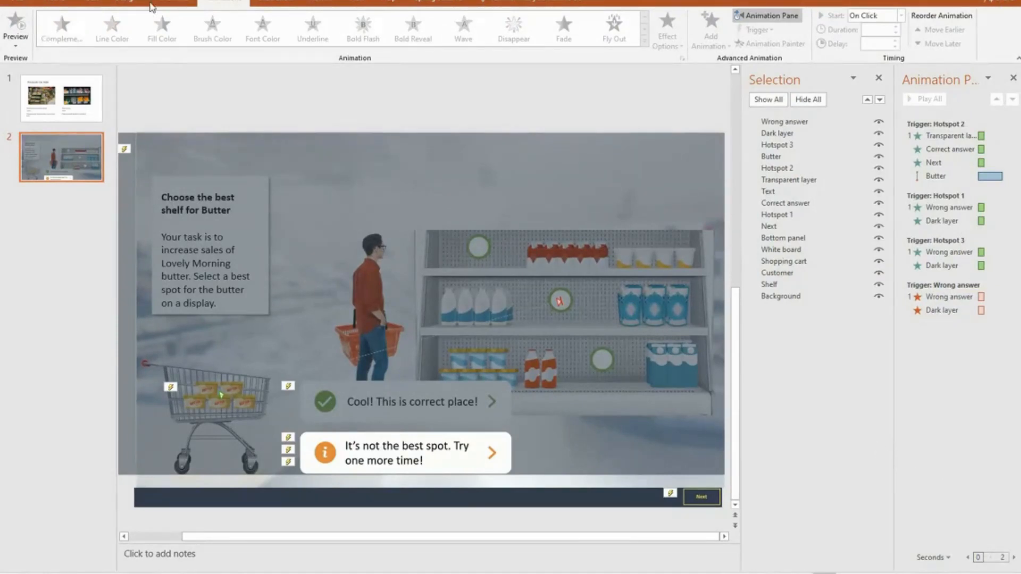
- Run the slide show from the current slide, test the top-shelf hotspot, dismiss its feedback, test the middle-shelf hotspot, and exit
{"action": "left_click", "coordinate": [259, 2]}
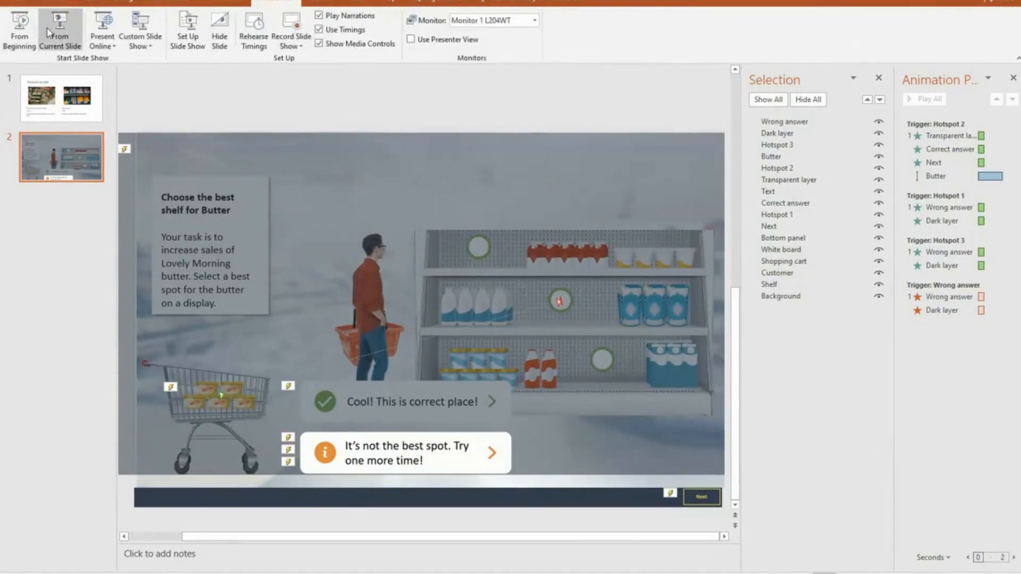
{"action": "left_click", "coordinate": [75, 35]}
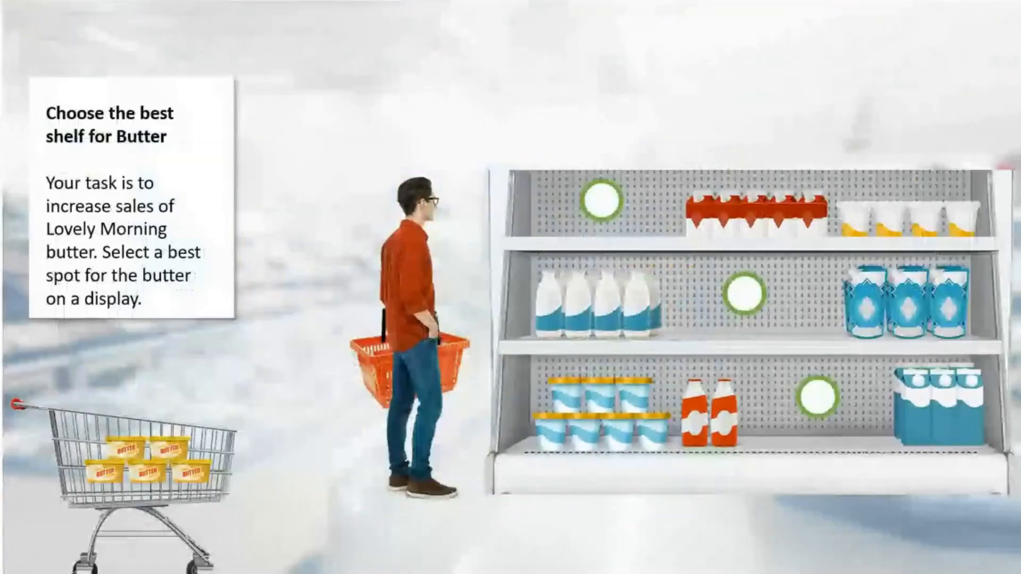
{"action": "left_click", "coordinate": [597, 201]}
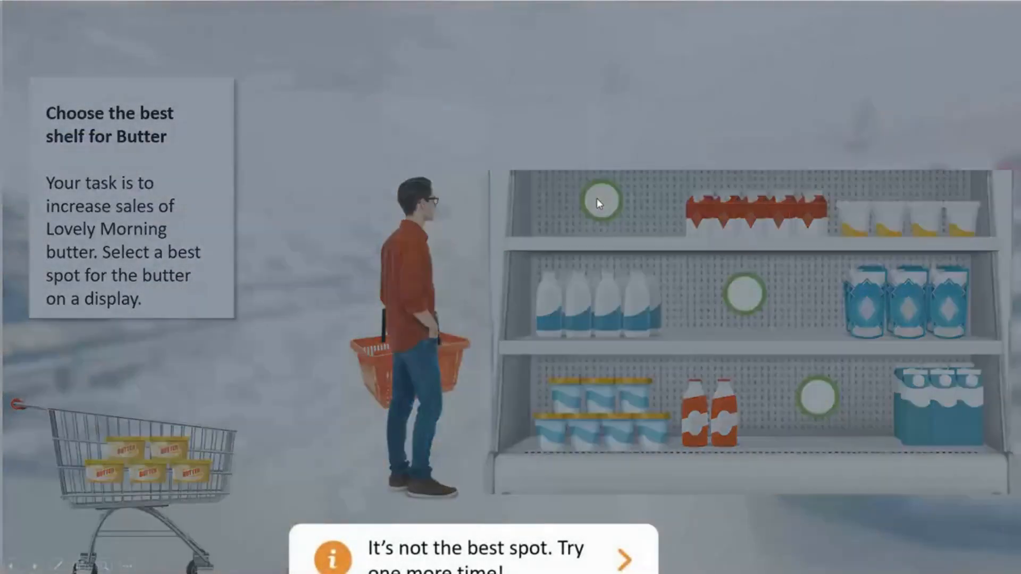
{"action": "left_click", "coordinate": [524, 559]}
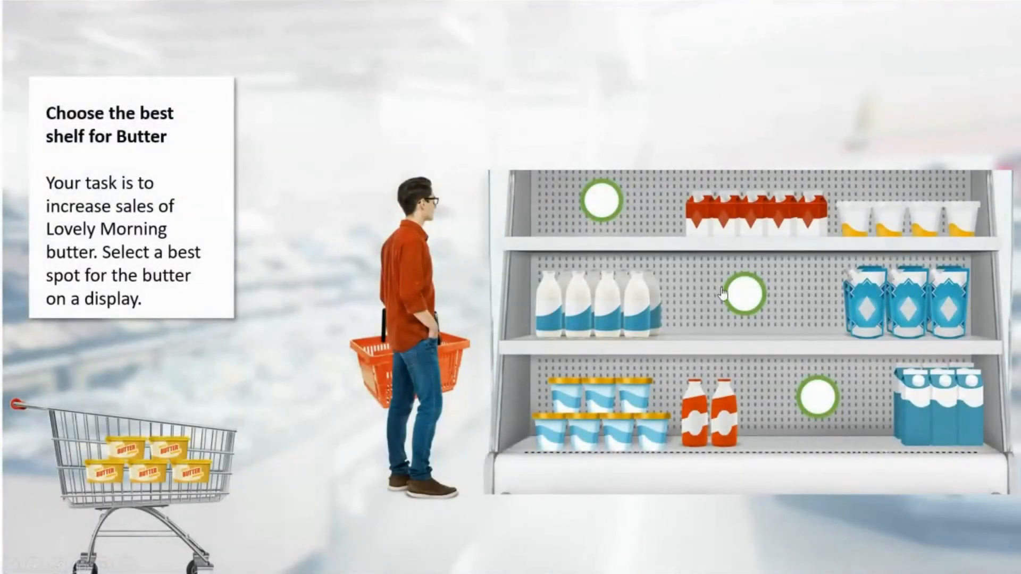
{"action": "left_click", "coordinate": [742, 300]}
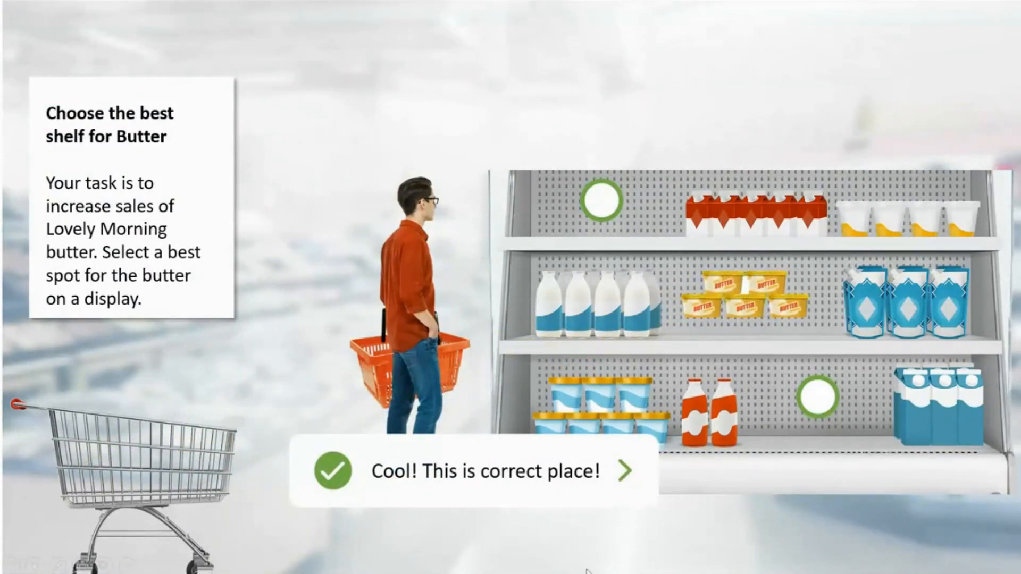
{"action": "left_click", "coordinate": [759, 533]}
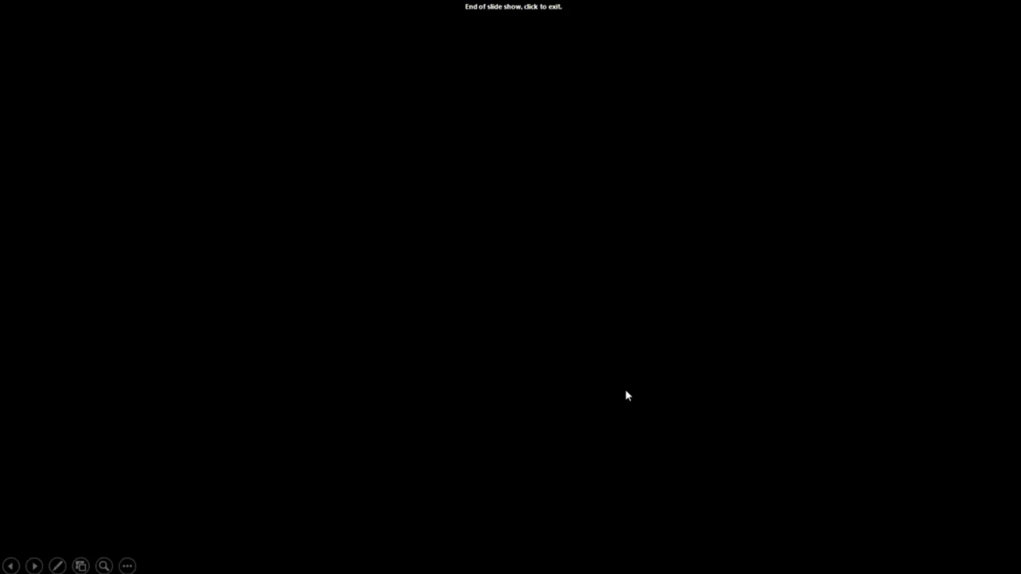
{"action": "left_click", "coordinate": [627, 395]}
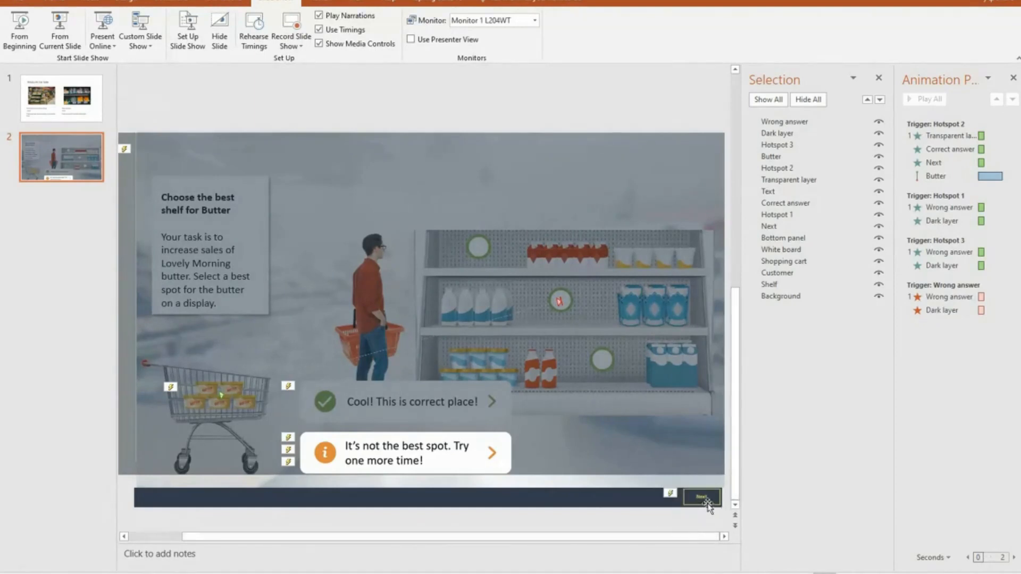
- Move the Next button slightly up on the bottom panel and place the Products for Sale slide after the butter slide
{"action": "left_click_drag", "start_coordinate": [703, 496], "coordinate": [701, 494]}
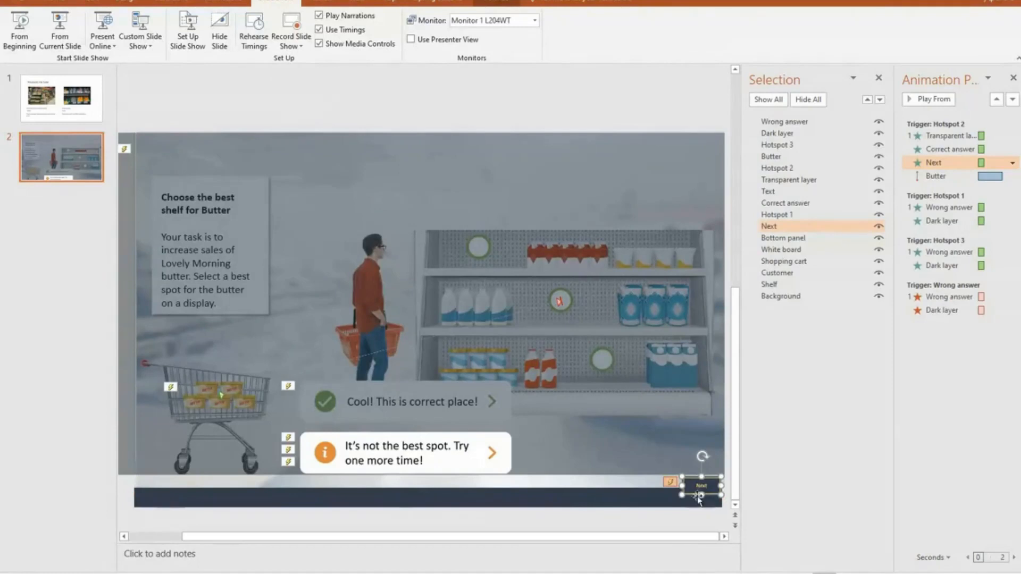
{"action": "left_click", "coordinate": [679, 526]}
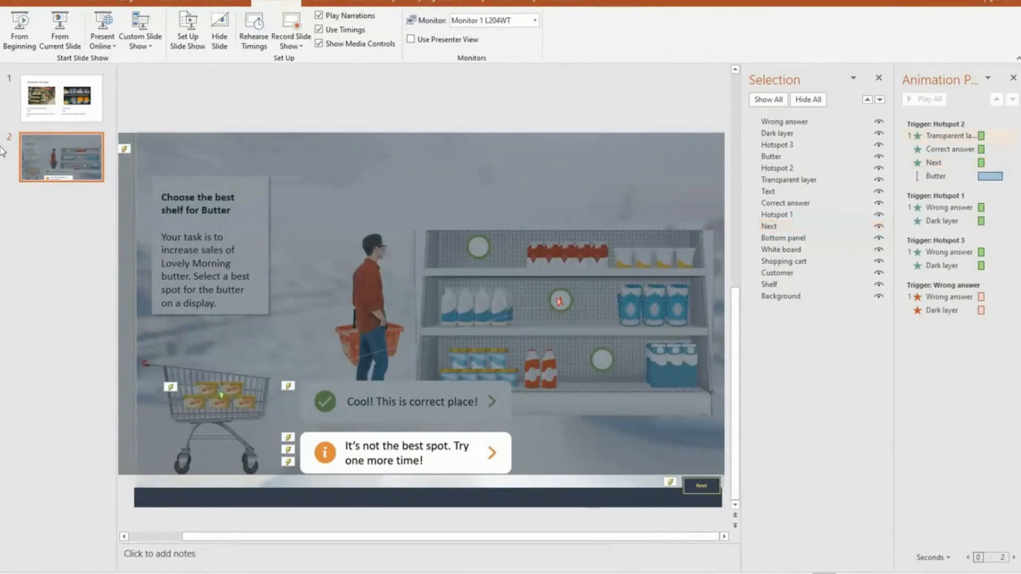
{"action": "left_click_drag", "start_coordinate": [58, 107], "coordinate": [60, 164]}
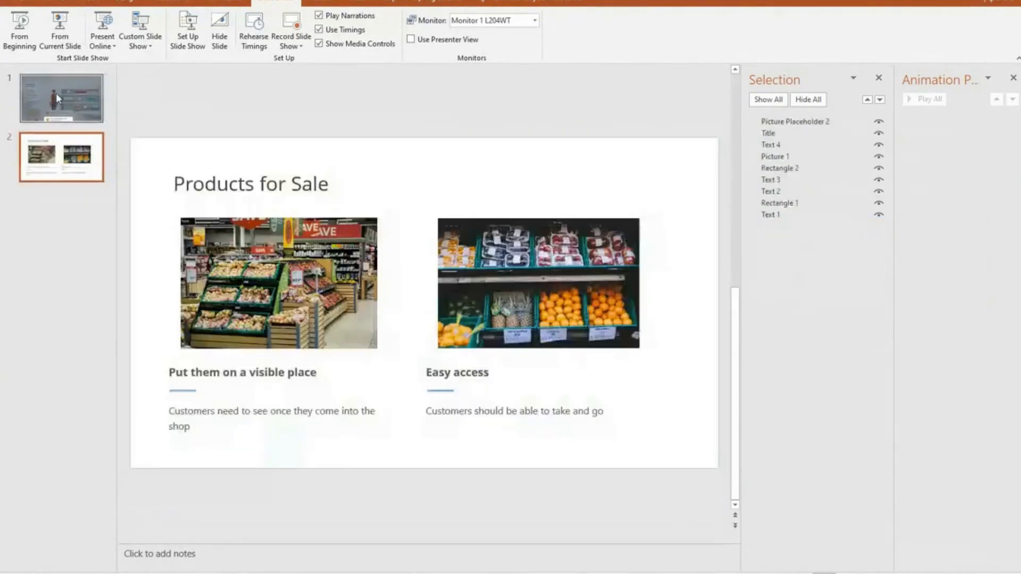
{"action": "left_click", "coordinate": [56, 94]}
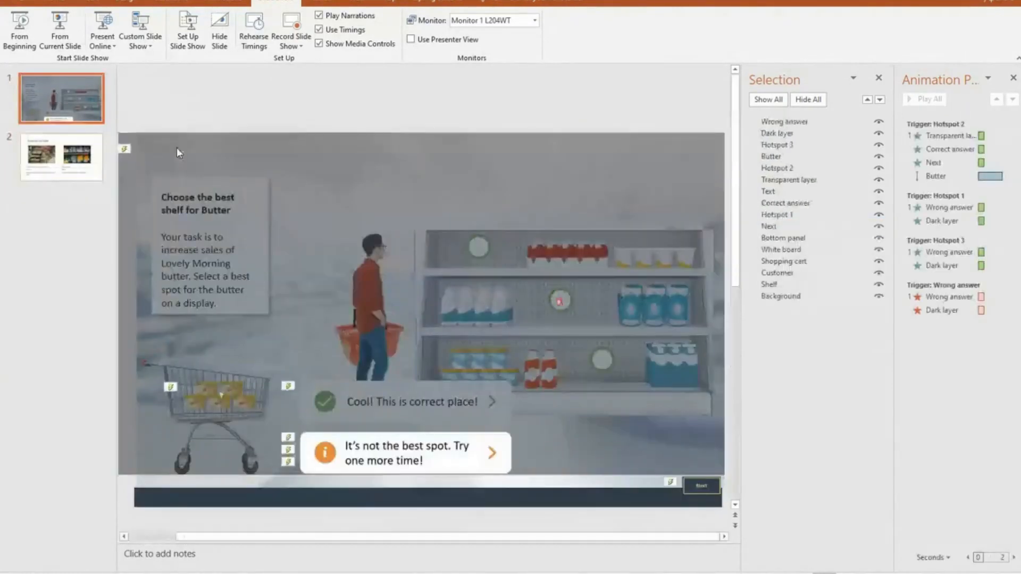
- Link the Next button to slide 2, Products for Sale, as a place in this document
{"action": "right_click", "coordinate": [698, 490]}
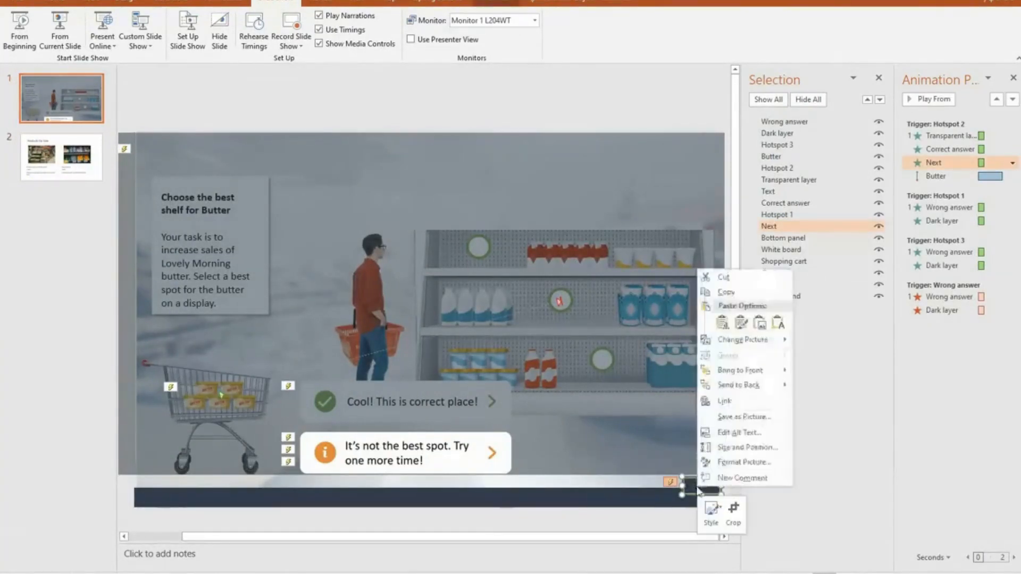
{"action": "left_click", "coordinate": [739, 402]}
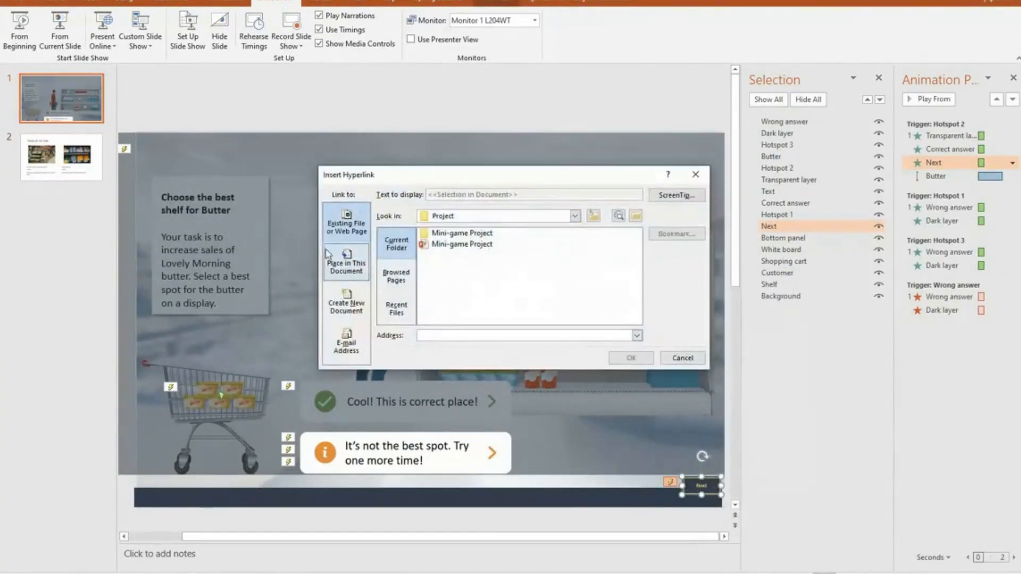
{"action": "left_click", "coordinate": [346, 262]}
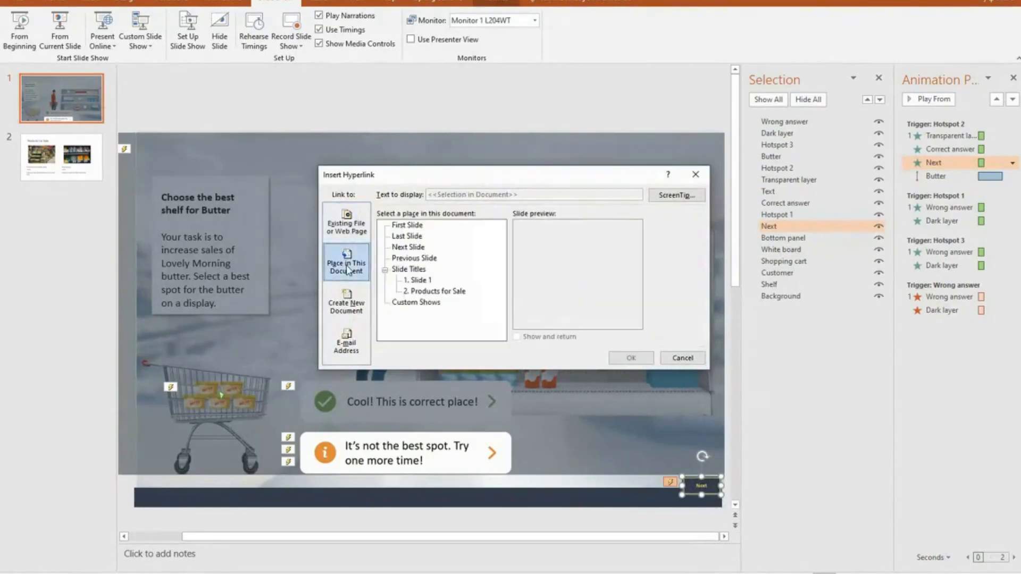
{"action": "left_click", "coordinate": [440, 291]}
{"action": "left_click", "coordinate": [632, 358]}
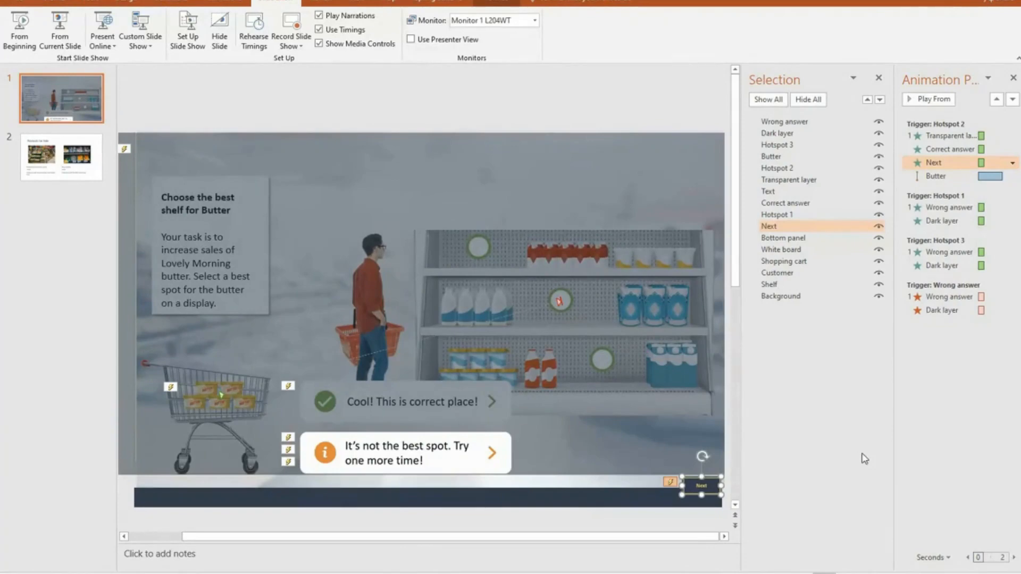
- Run the slide show from the beginning, test the middle-shelf hotspot, advance to the Products for Sale slide, and exit
{"action": "left_click", "coordinate": [19, 27]}
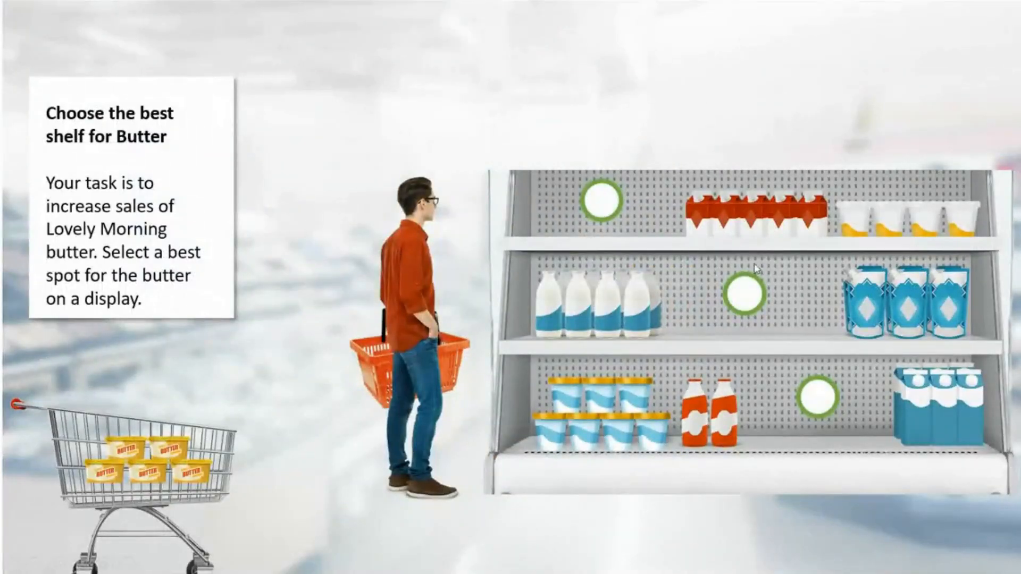
{"action": "left_click", "coordinate": [754, 295]}
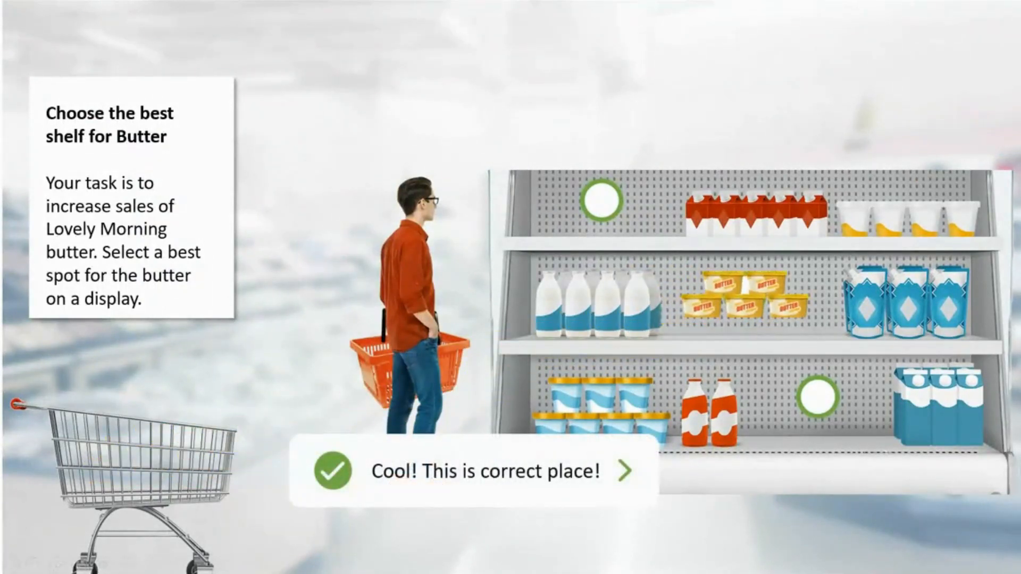
{"action": "key", "text": "Right"}
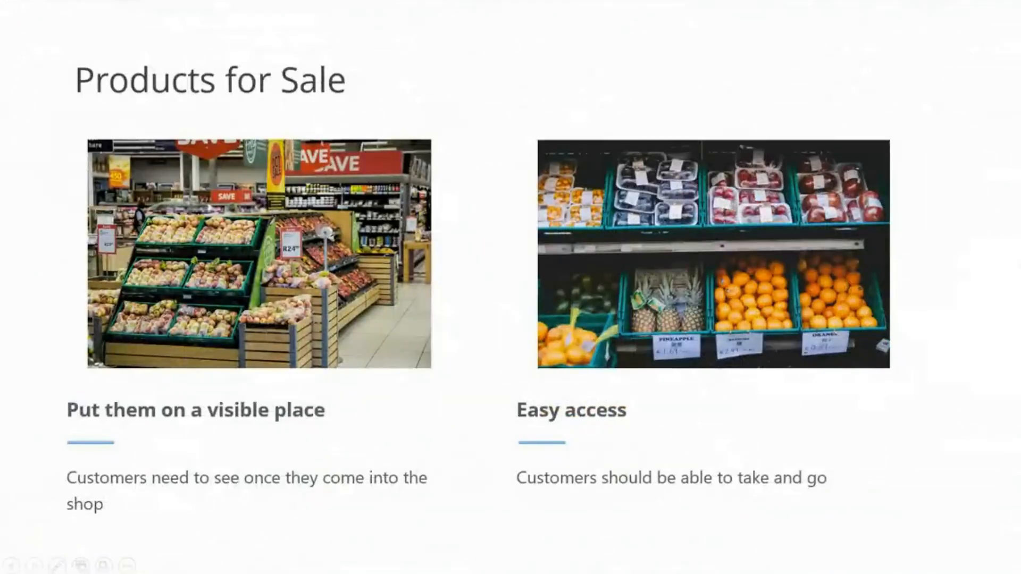
{"action": "key", "text": "Escape"}
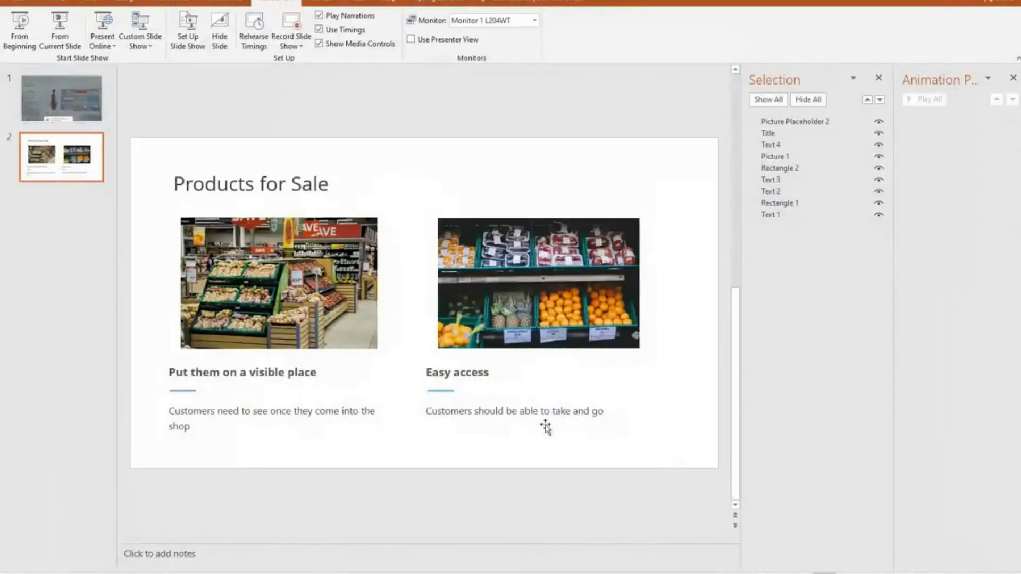
- Add a new slide with the two-picture layout after the Products for Sale slide
{"action": "left_click", "coordinate": [27, 82]}
{"action": "left_click", "coordinate": [702, 490]}
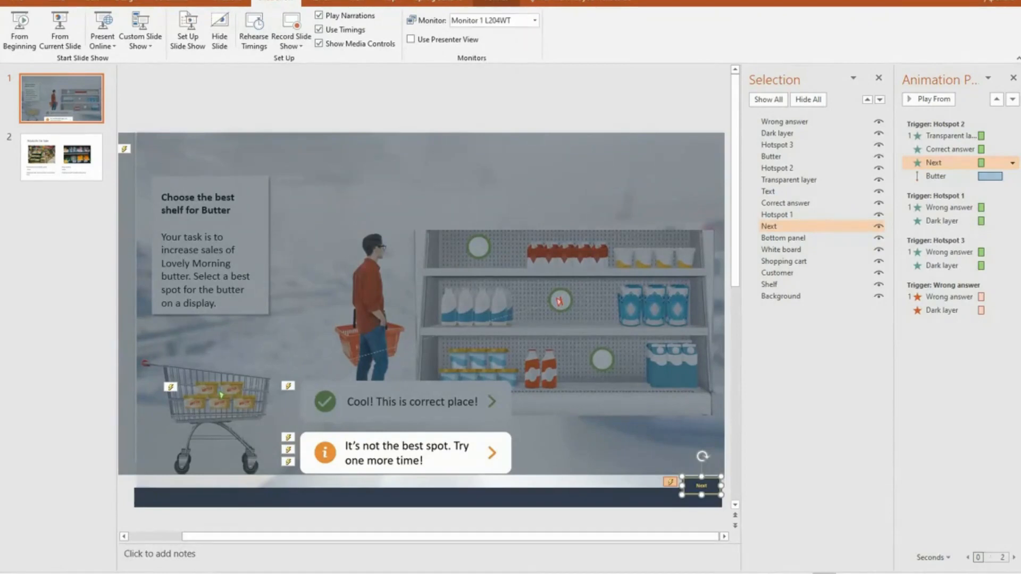
{"action": "left_click", "coordinate": [32, 170]}
{"action": "left_click", "coordinate": [51, 3]}
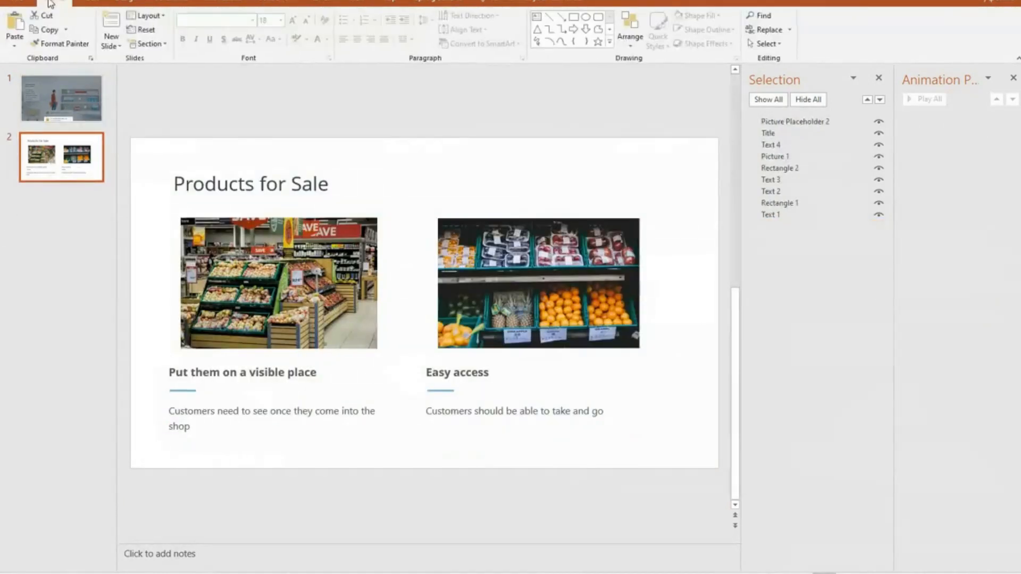
{"action": "left_click", "coordinate": [111, 29]}
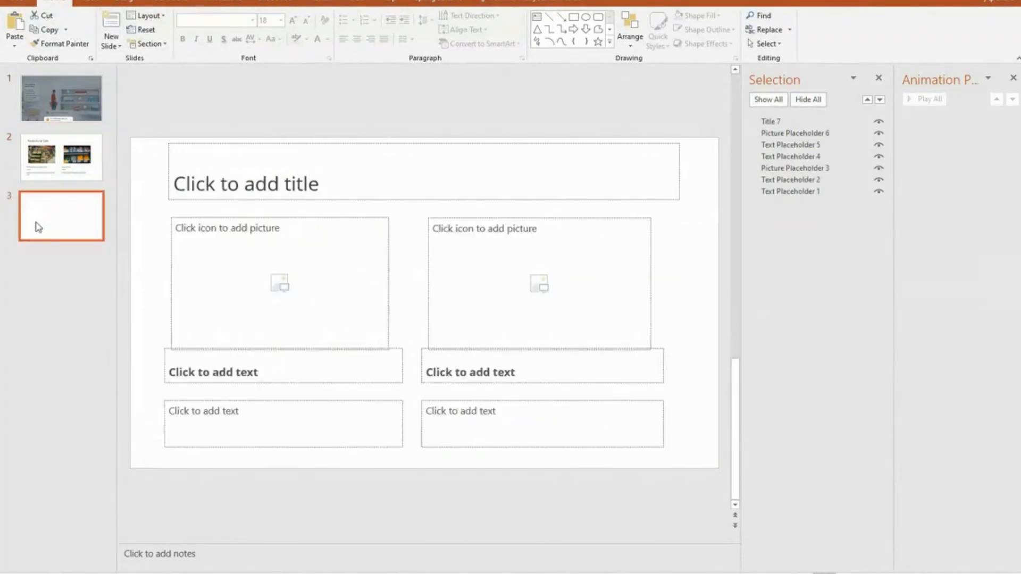